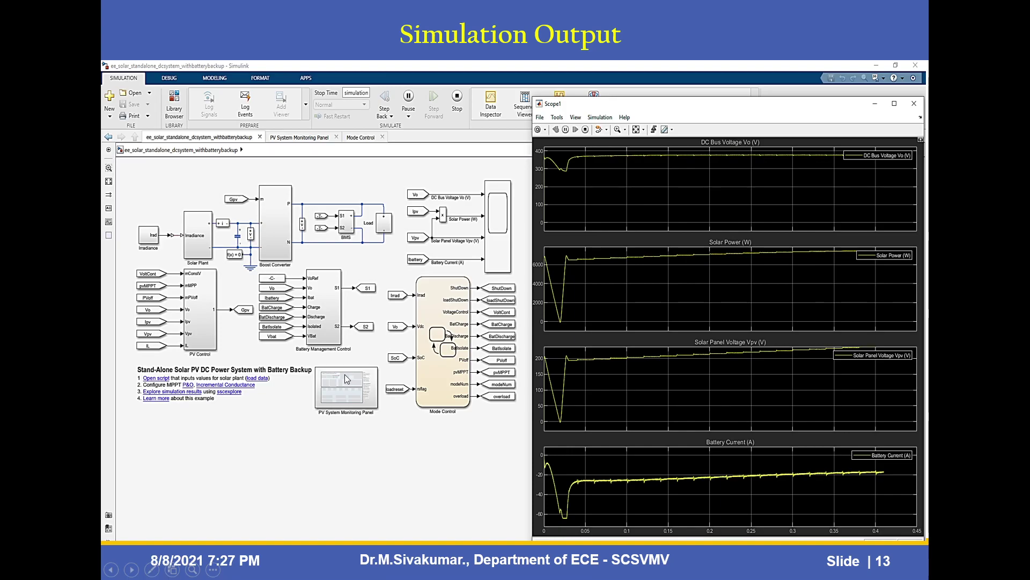
Step: Return the slideshow to slide 14's monitoring panel, then switch to the Simulink model window
{"action": "key", "text": "Right"}
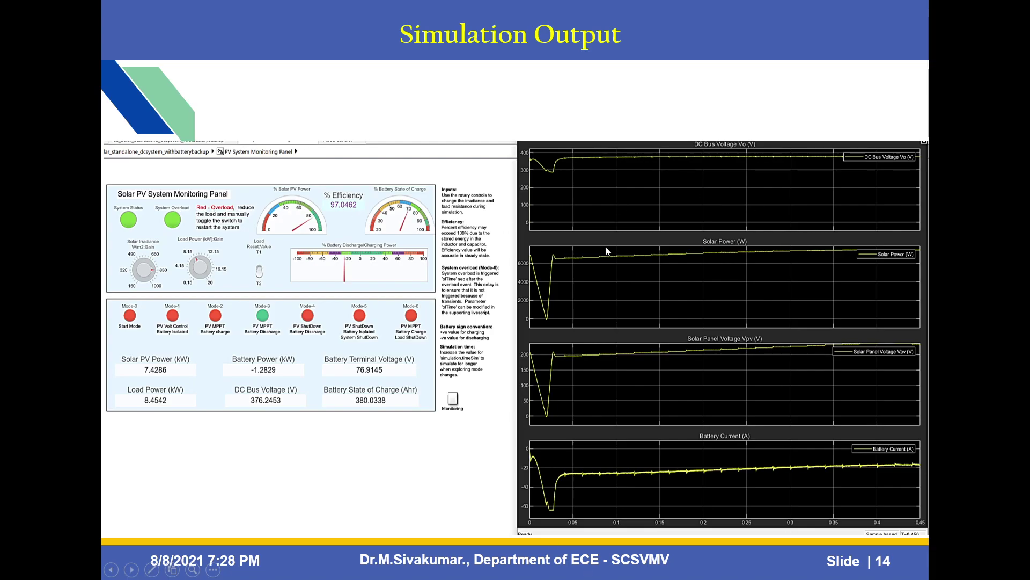
{"action": "key", "text": "Right"}
{"action": "key", "text": "Left"}
{"action": "key", "text": "alt+Tab"}
{"action": "key", "text": "alt+Tab"}
{"action": "key", "text": "alt+Tab"}
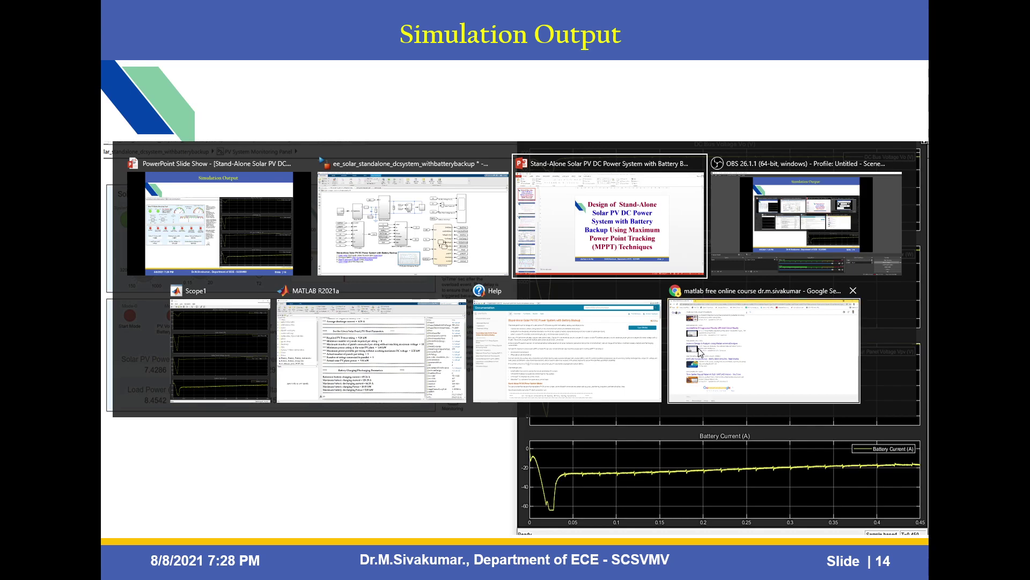
{"action": "key", "text": "alt+Tab"}
{"action": "key", "text": "alt+Tab"}
{"action": "key", "text": "alt+Tab"}
{"action": "key", "text": "alt+Tab"}
{"action": "key", "text": "alt+Tab"}
{"action": "key", "text": "alt+Tab"}
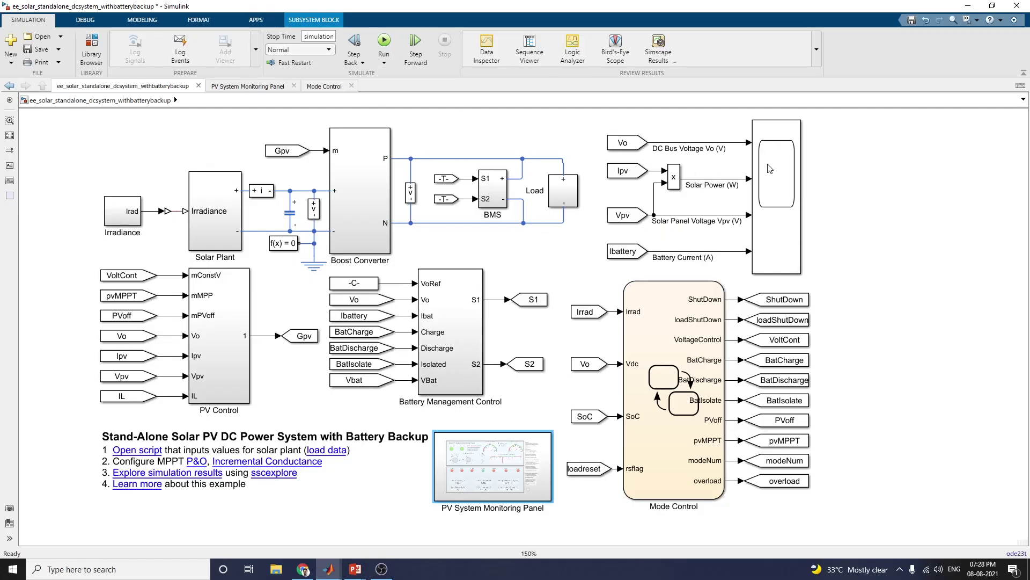
Step: Start the simulation and watch the PV System Monitoring Panel and Scope1 as it runs
{"action": "left_click", "coordinate": [329, 568]}
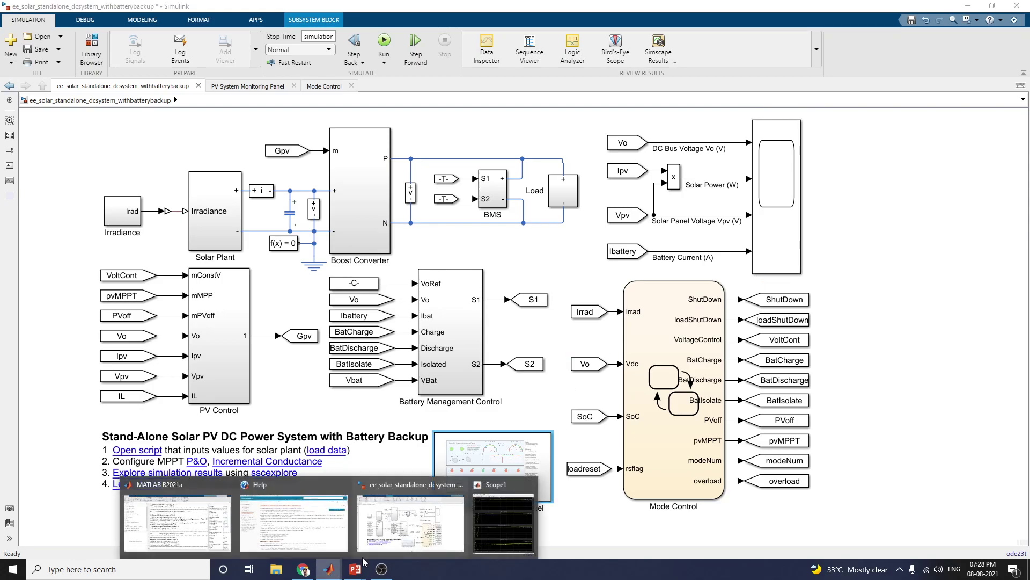
{"action": "left_click", "coordinate": [518, 522]}
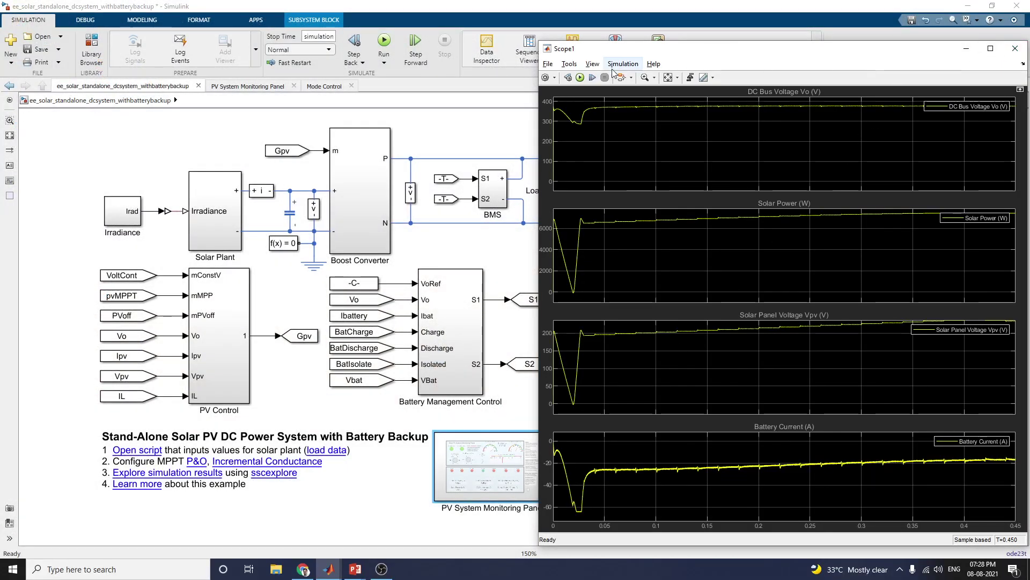
{"action": "left_click", "coordinate": [579, 77]}
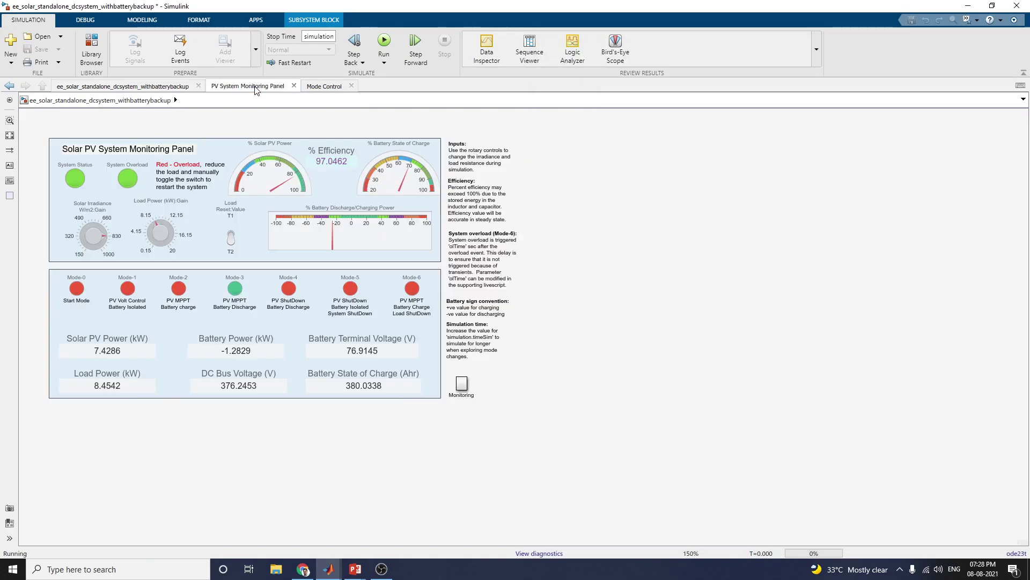
{"action": "left_click", "coordinate": [252, 86]}
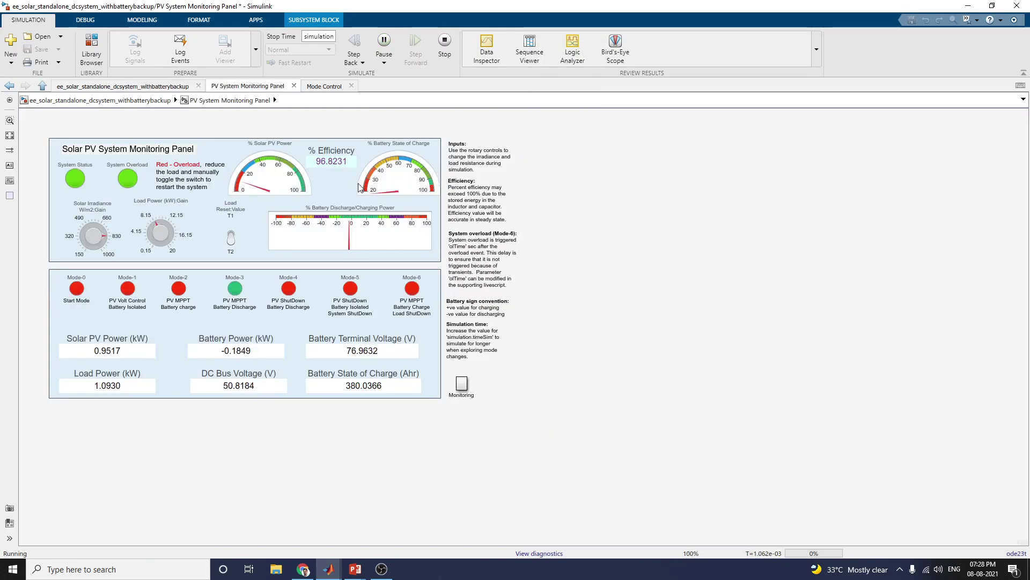
{"action": "mouse_move", "coordinate": [328, 569]}
{"action": "left_click", "coordinate": [503, 523]}
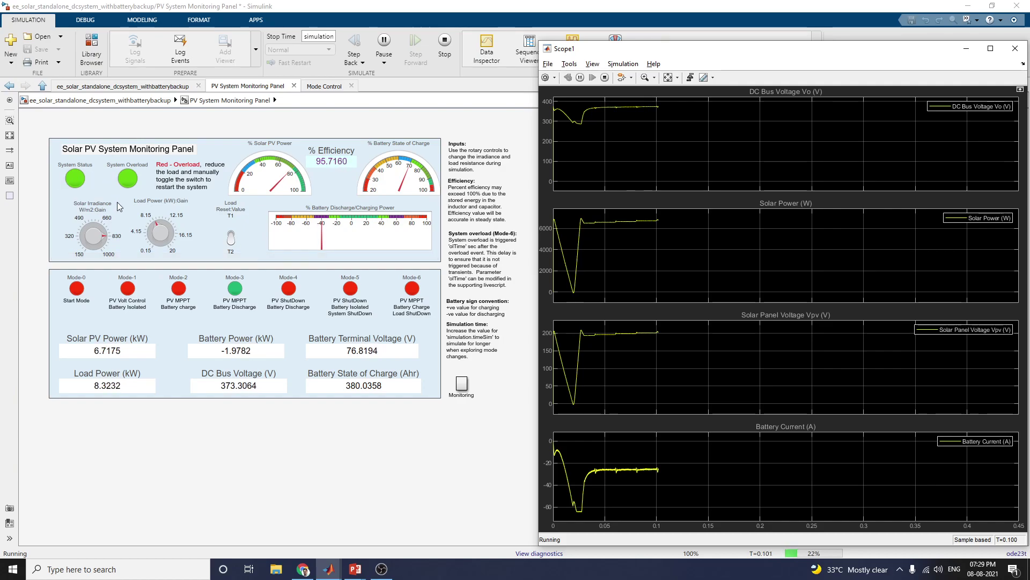
{"action": "left_click", "coordinate": [104, 238]}
Step: Lower the Solar Irradiance knob and watch Scope1 show PV power falling to about 5.72 kW
{"action": "left_click_drag", "start_coordinate": [104, 227], "coordinate": [100, 221]}
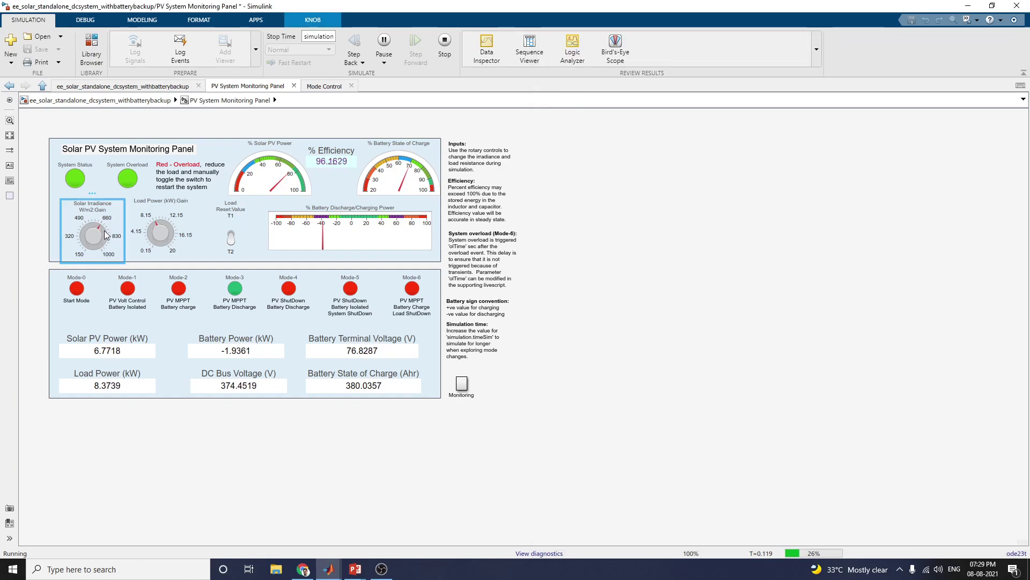
{"action": "mouse_move", "coordinate": [328, 569]}
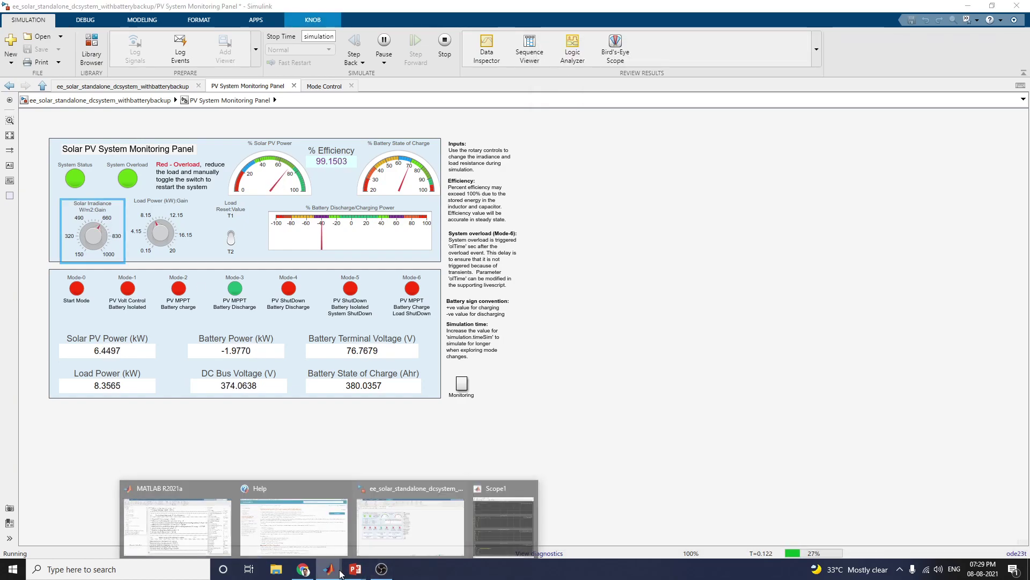
{"action": "left_click", "coordinate": [504, 533]}
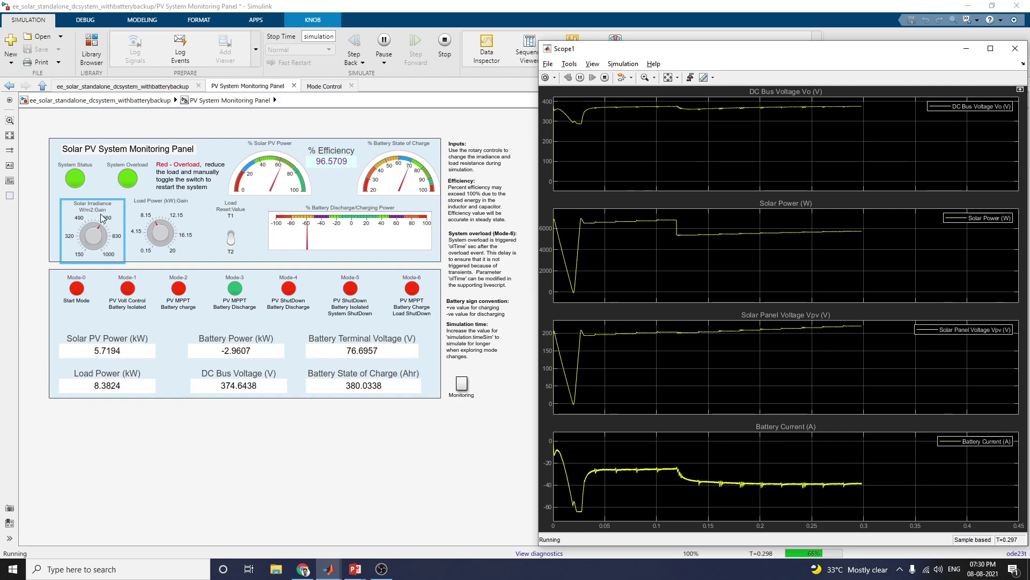
Step: Raise the solar irradiance toward 1000 and autoscale Scope1 to follow the new data
{"action": "left_click_drag", "start_coordinate": [101, 224], "coordinate": [113, 254]}
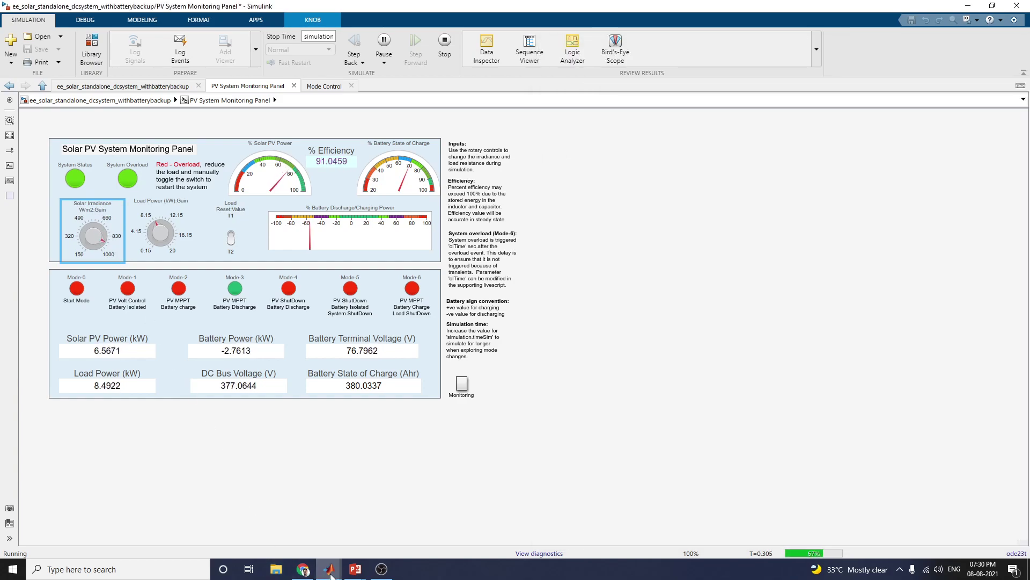
{"action": "mouse_move", "coordinate": [329, 567]}
{"action": "left_click", "coordinate": [482, 516]}
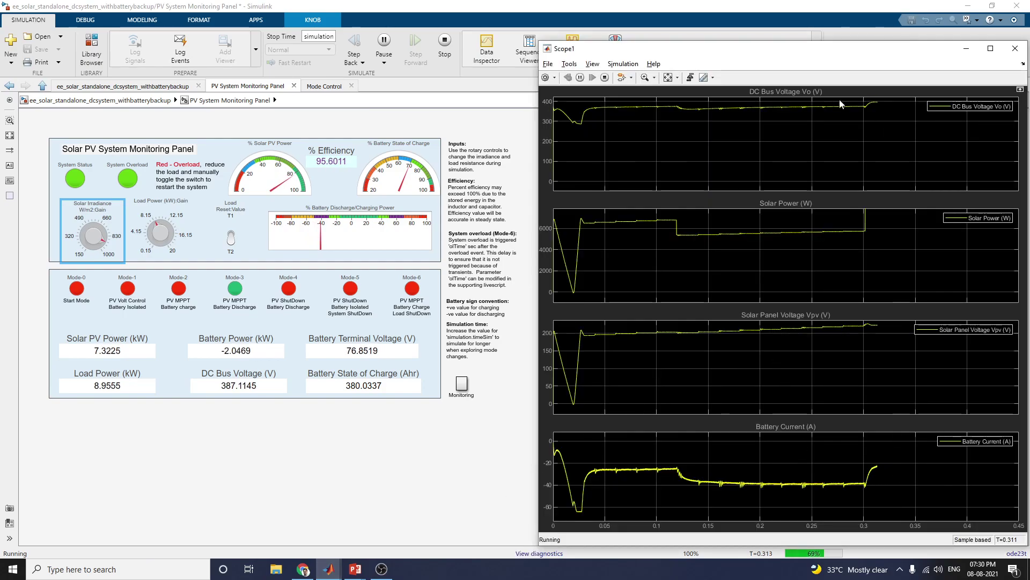
{"action": "left_click", "coordinate": [667, 77]}
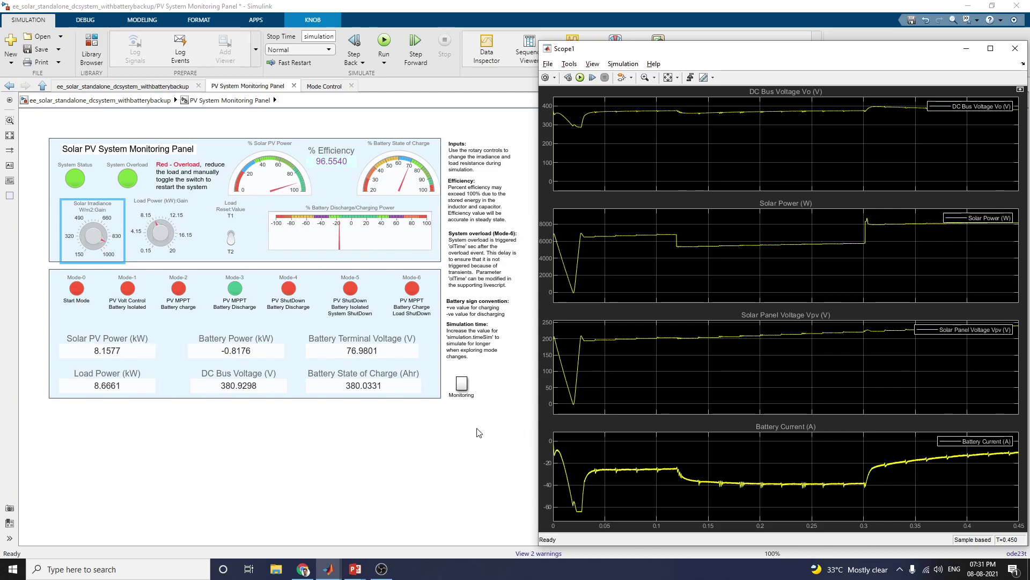
Step: After the run ends, go back to the top-level battery-backup model diagram
{"action": "left_click", "coordinate": [329, 166]}
{"action": "left_click", "coordinate": [337, 176]}
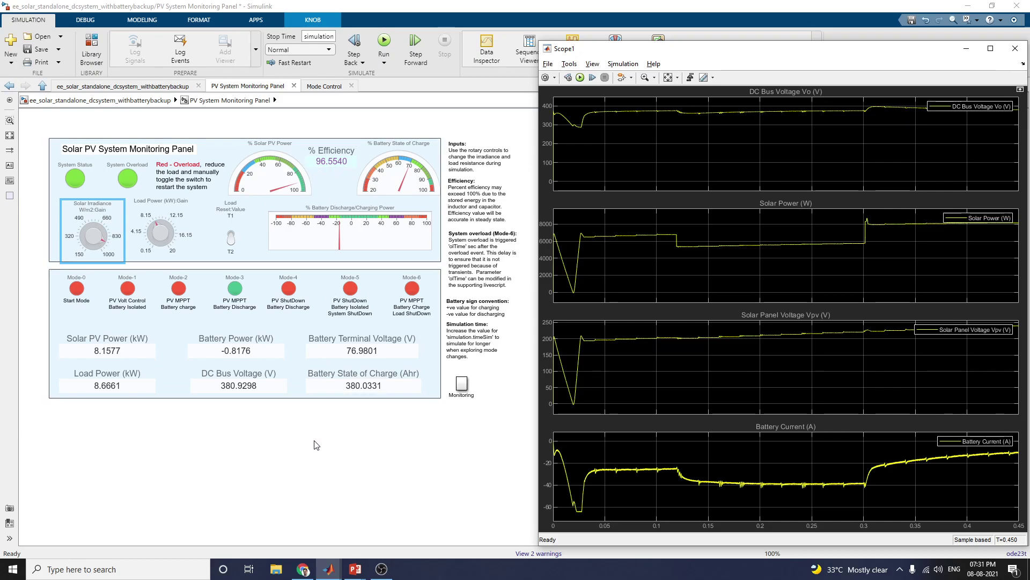
{"action": "left_click", "coordinate": [311, 462]}
{"action": "left_click", "coordinate": [124, 100]}
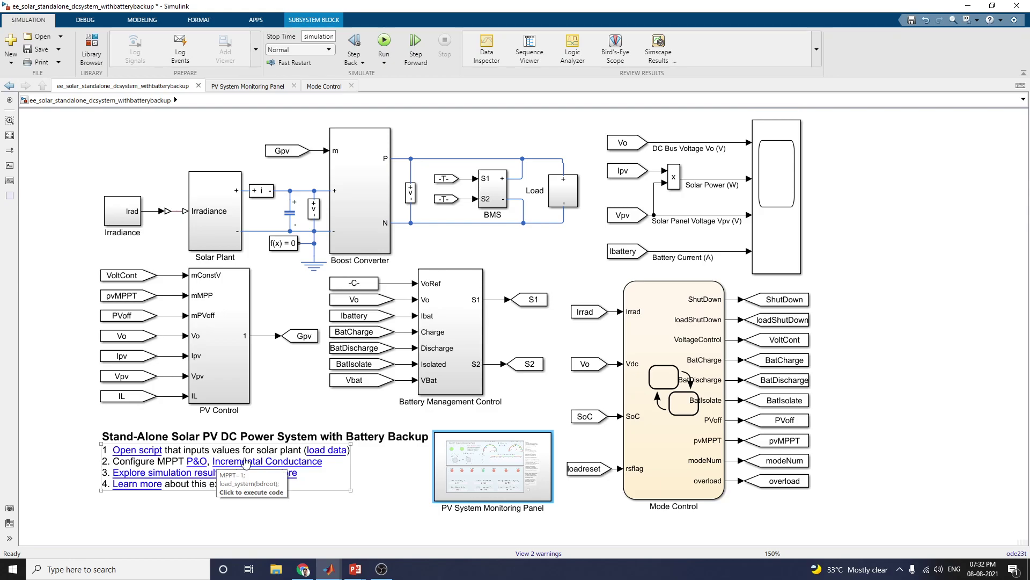
{"action": "double_click", "coordinate": [500, 202]}
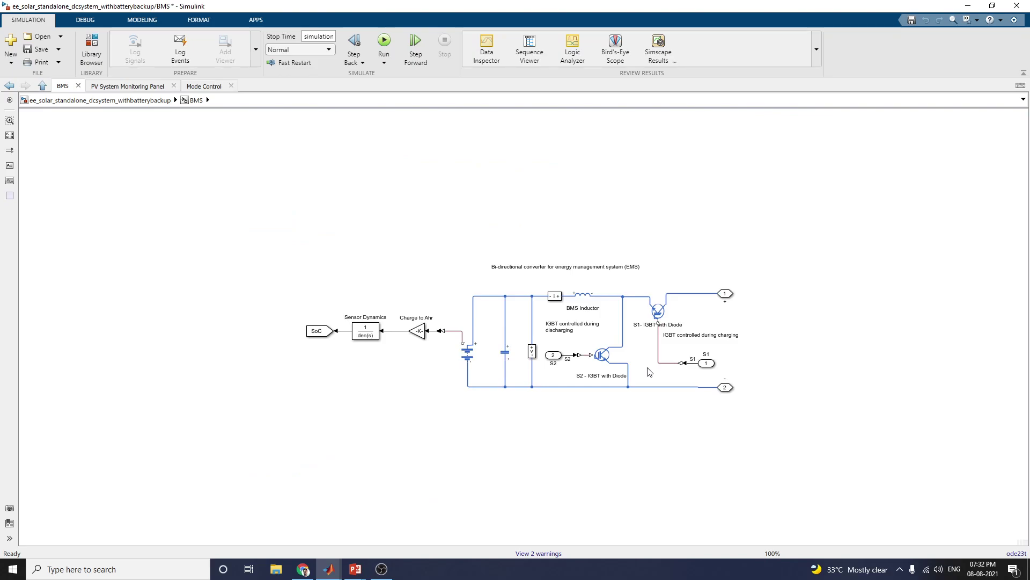
{"action": "key", "text": "space"}
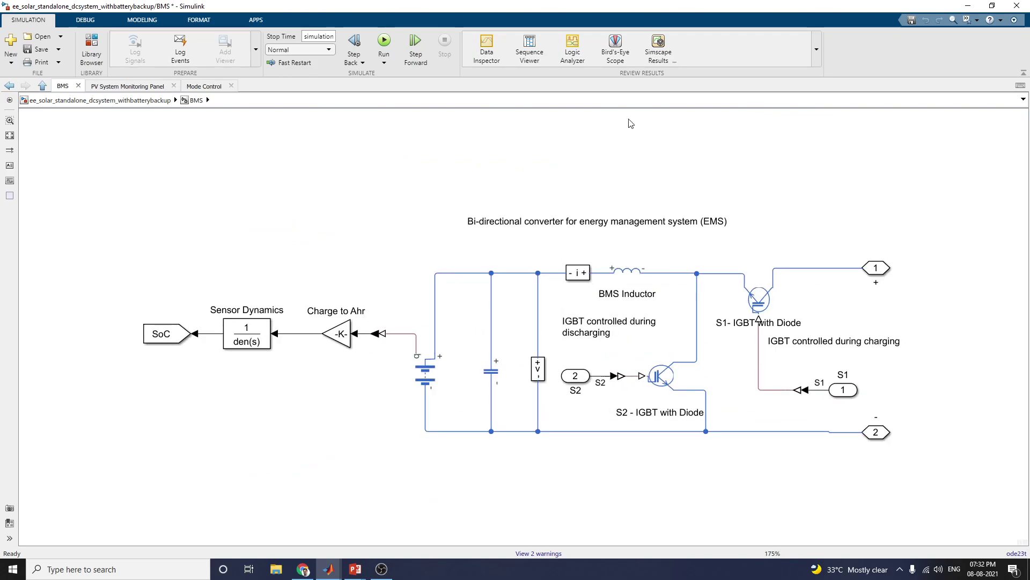
{"action": "left_click", "coordinate": [61, 106]}
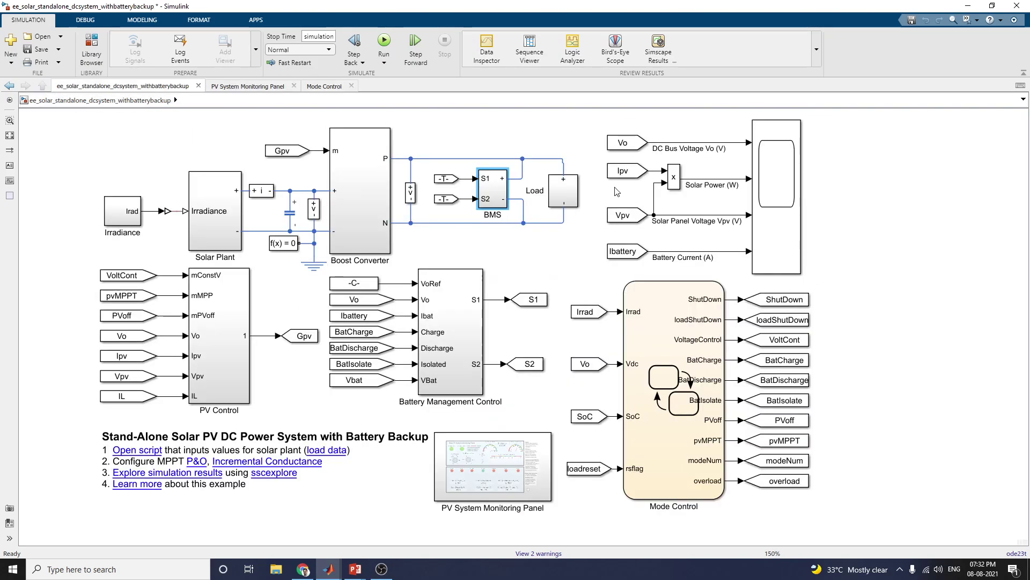
{"action": "double_click", "coordinate": [670, 357]}
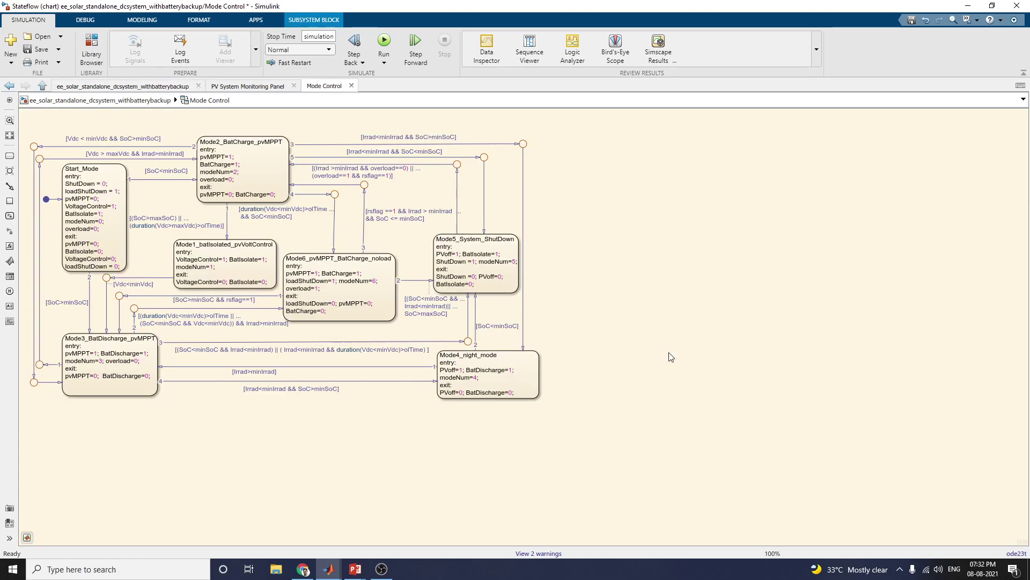
{"action": "left_click", "coordinate": [13, 88]}
{"action": "double_click", "coordinate": [499, 437]}
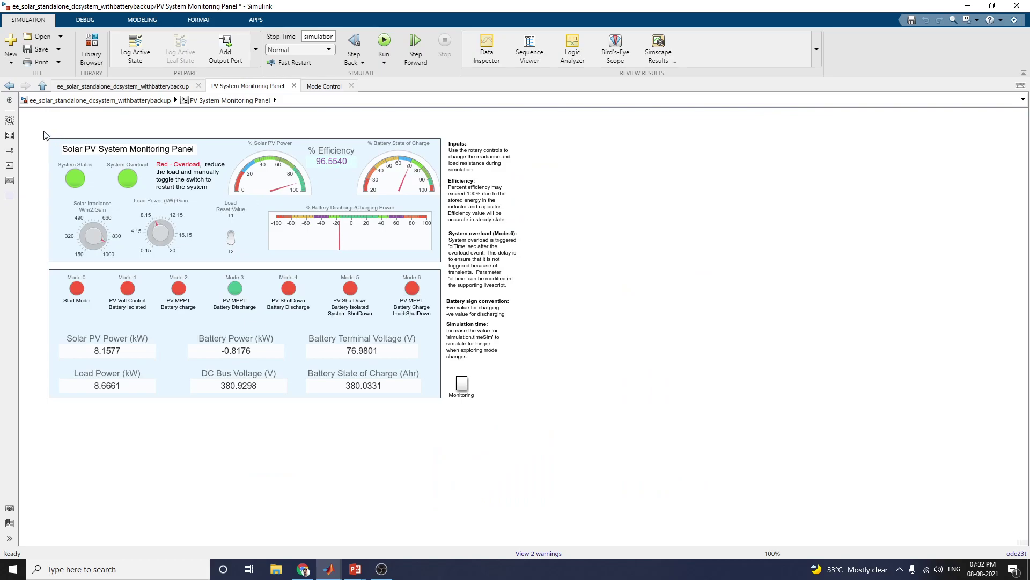
{"action": "left_click", "coordinate": [9, 85]}
{"action": "double_click", "coordinate": [434, 352]}
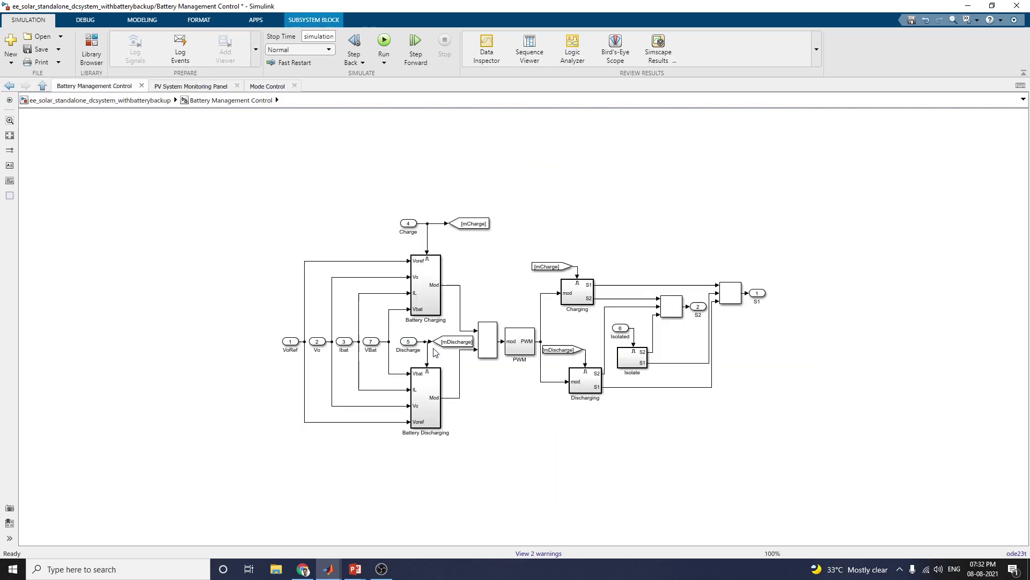
{"action": "left_click", "coordinate": [9, 85]}
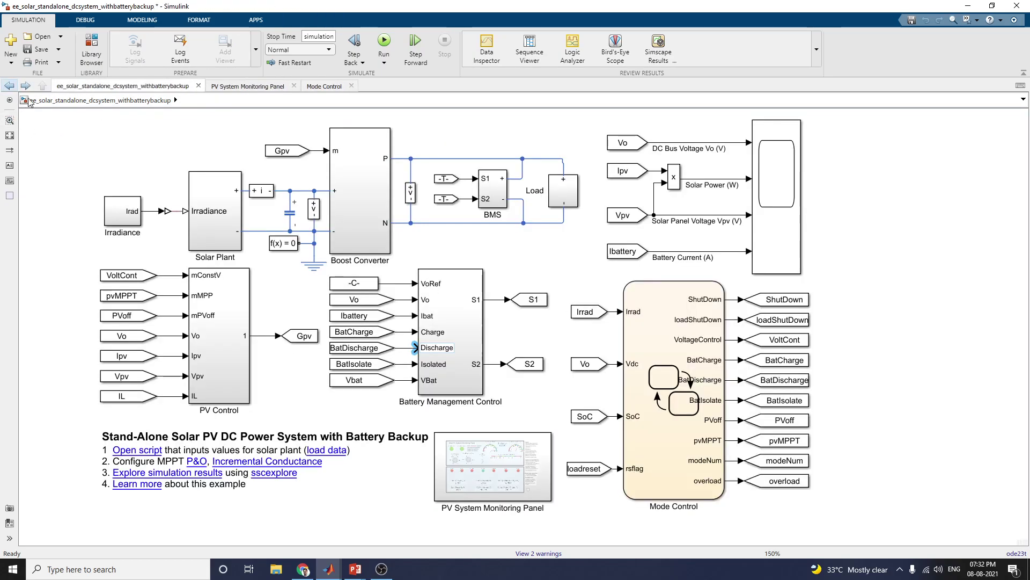
{"action": "double_click", "coordinate": [232, 320]}
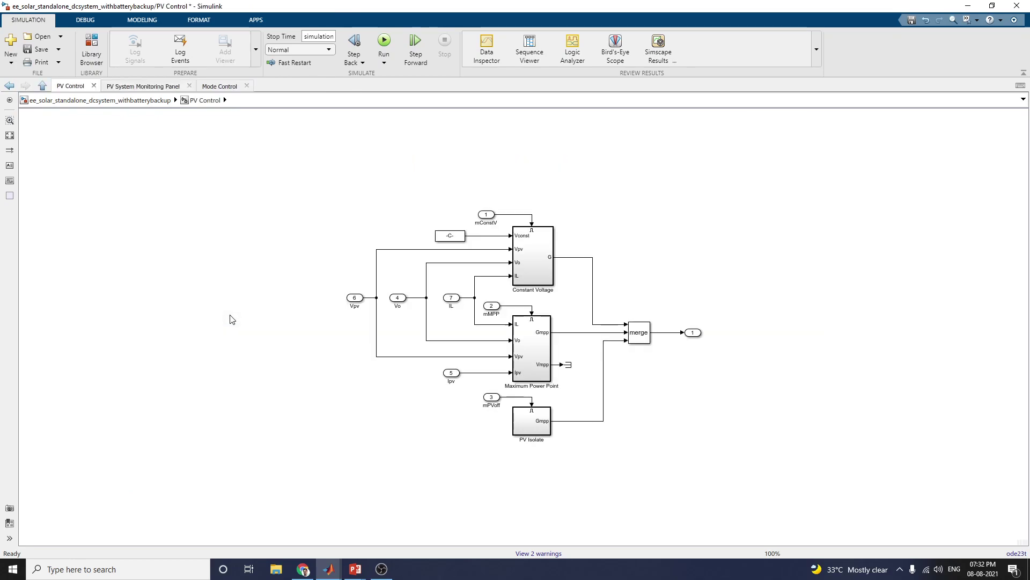
{"action": "left_click", "coordinate": [9, 85]}
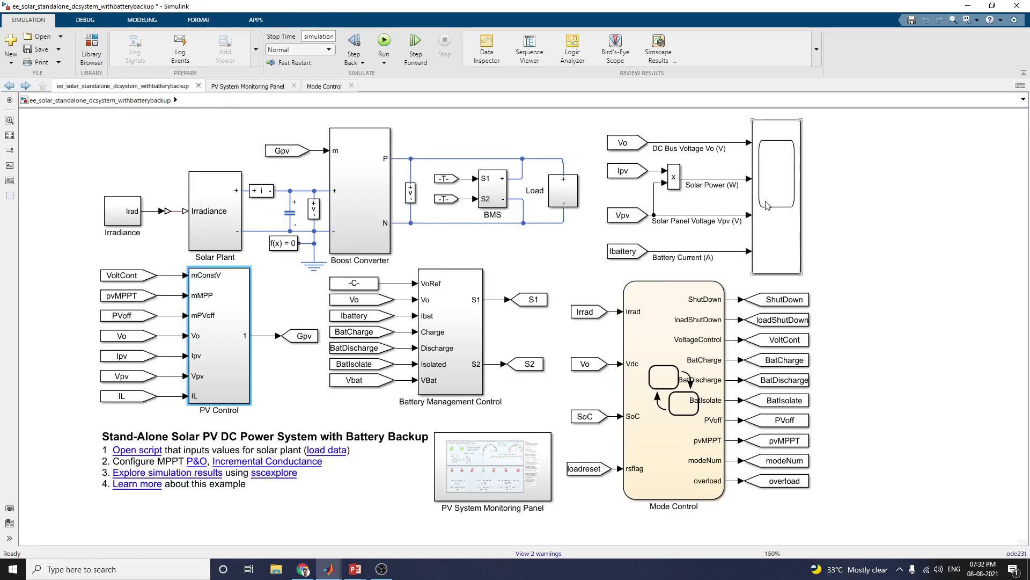
{"action": "double_click", "coordinate": [862, 233]}
{"action": "type", "text": "da"}
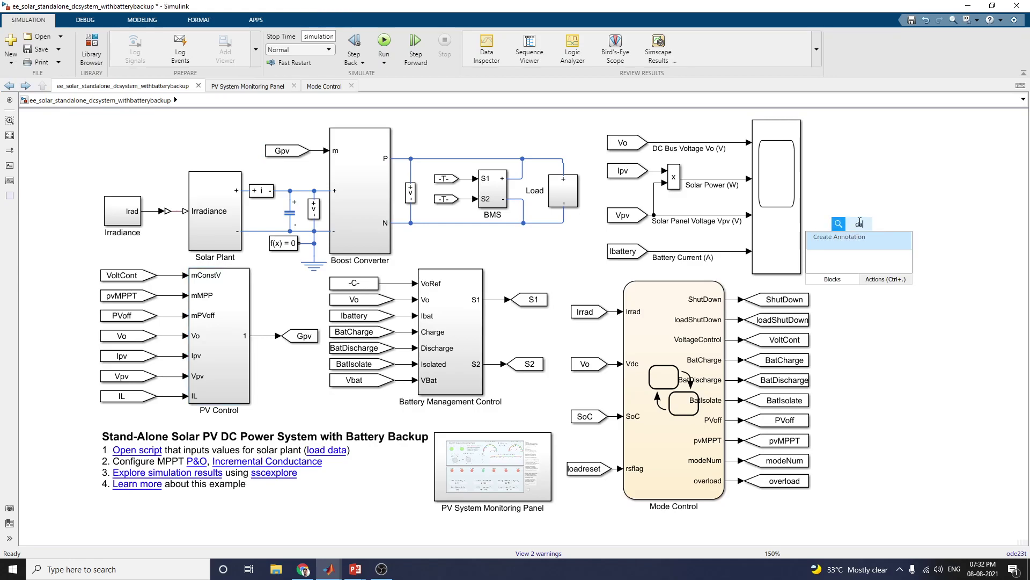
{"action": "type", "text": "sh"}
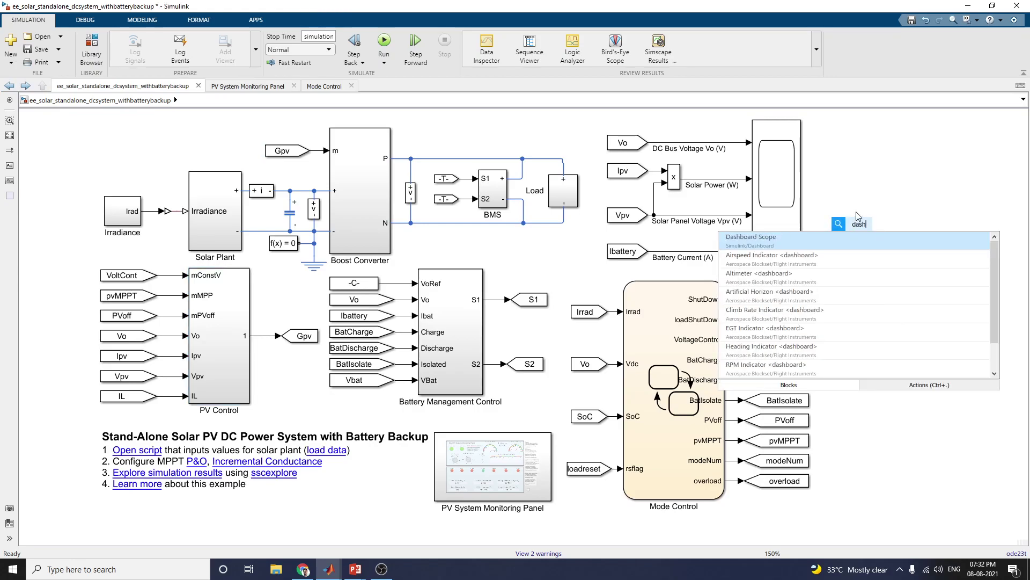
{"action": "left_click", "coordinate": [756, 238]}
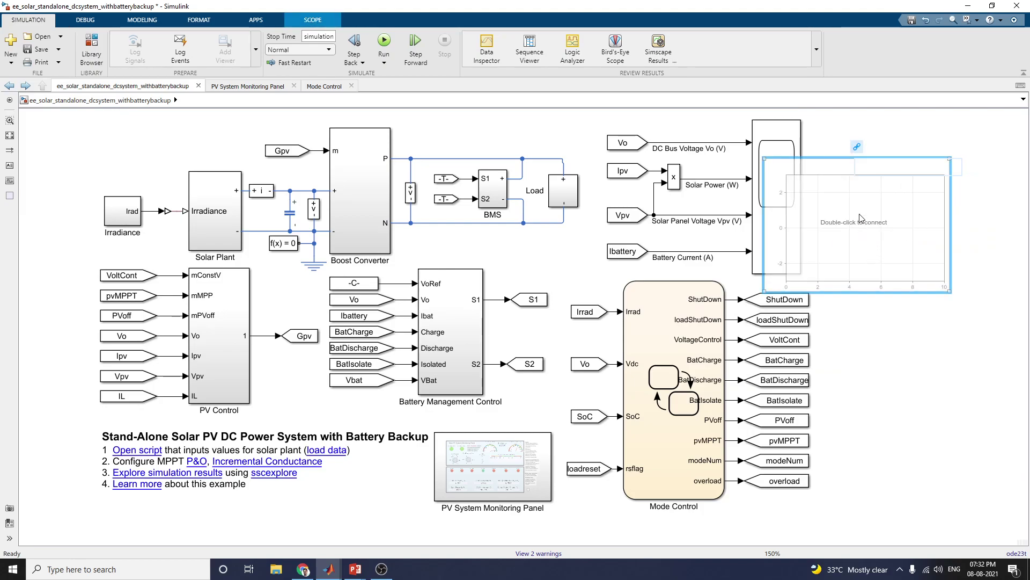
{"action": "right_click", "coordinate": [836, 196]}
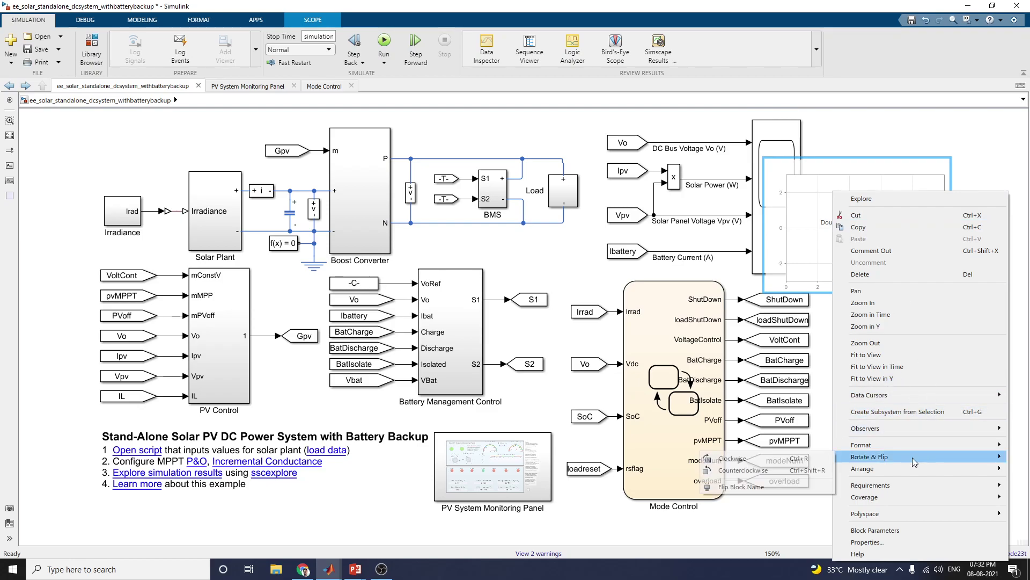
{"action": "mouse_move", "coordinate": [908, 448]}
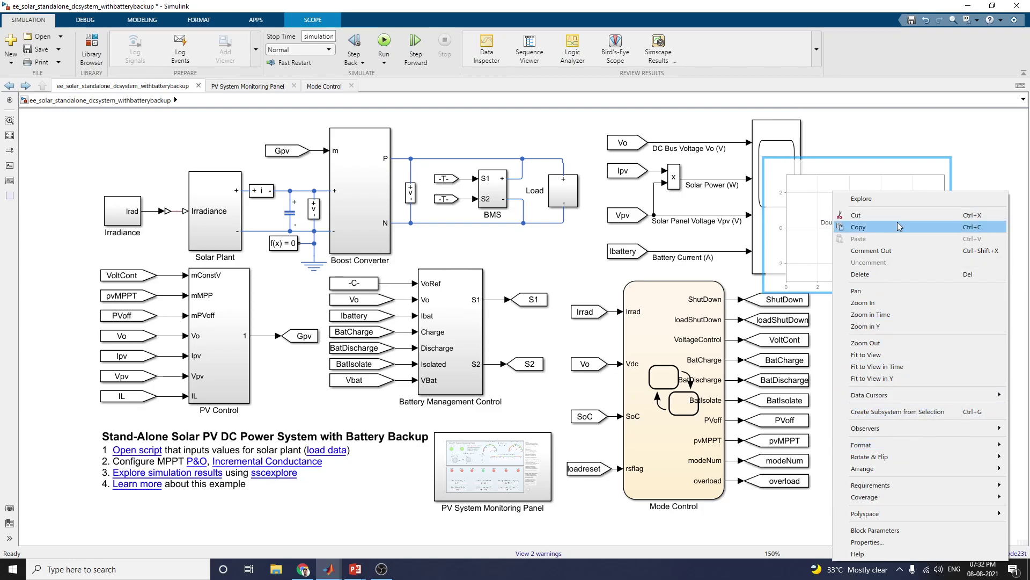
{"action": "left_click", "coordinate": [899, 251]}
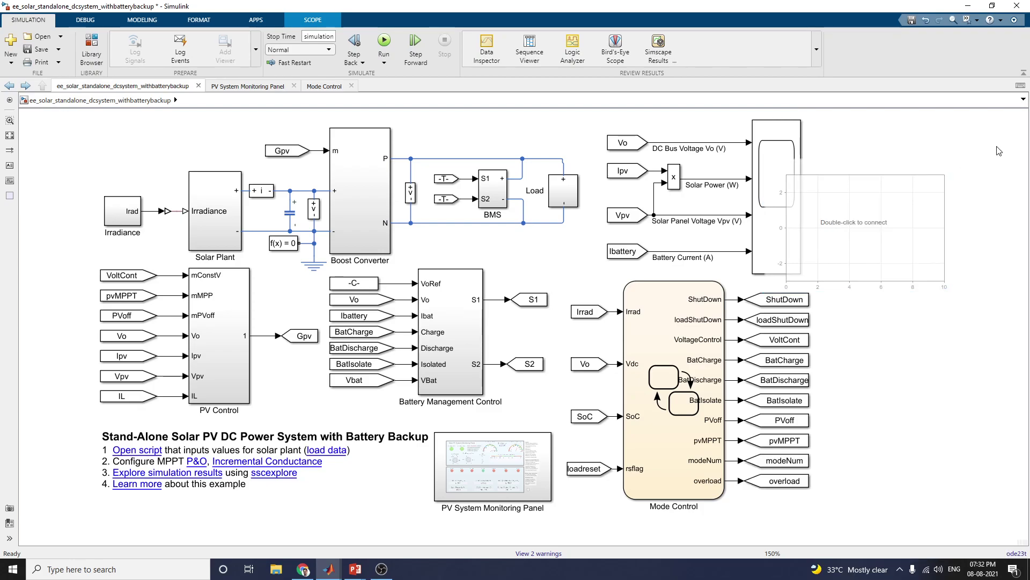
{"action": "key", "text": "Delete"}
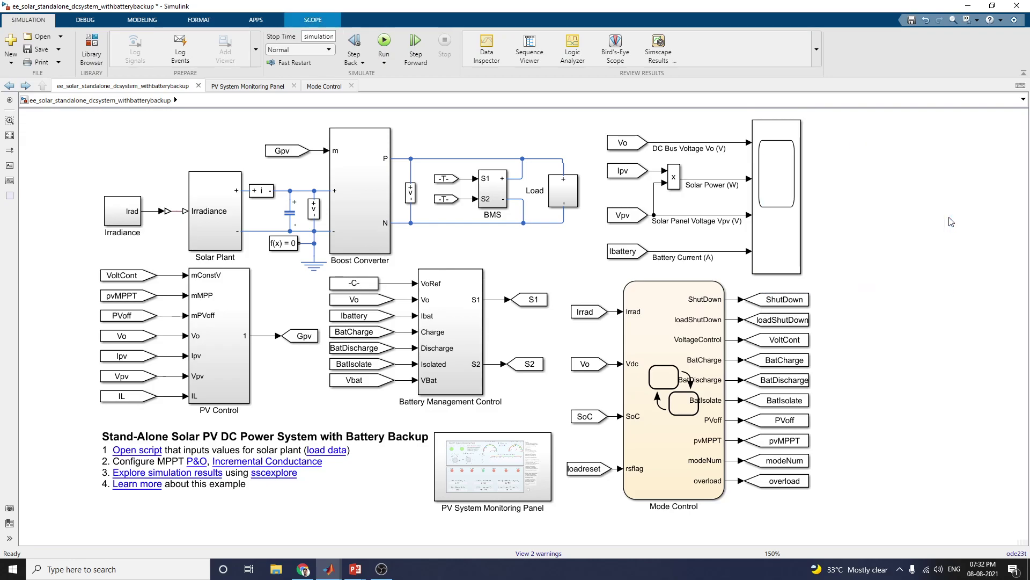
Step: Launch Simscape Results Explorer and browse the BMS Inductor and Battery1 results
{"action": "left_click", "coordinate": [952, 222]}
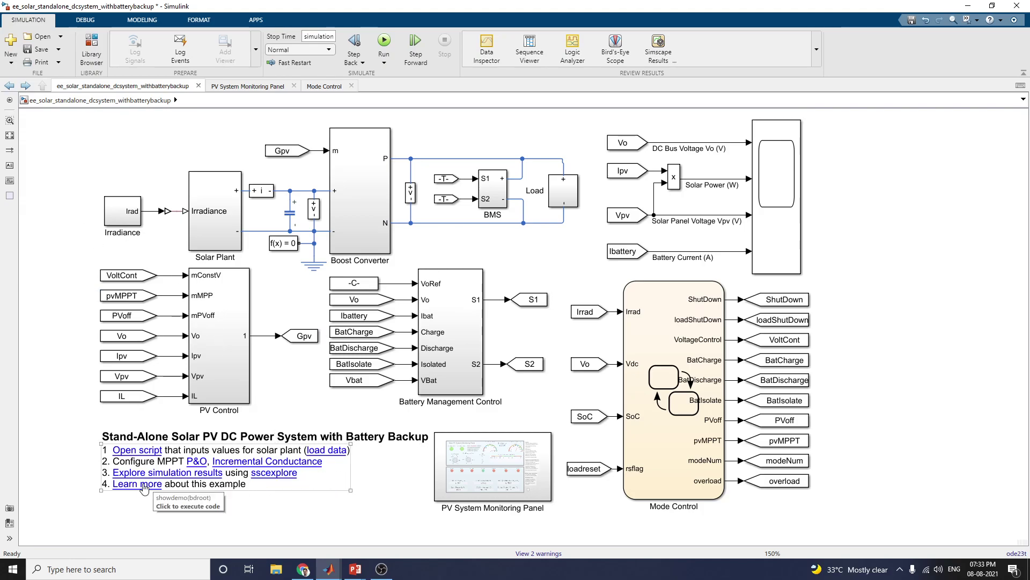
{"action": "left_click", "coordinate": [193, 478]}
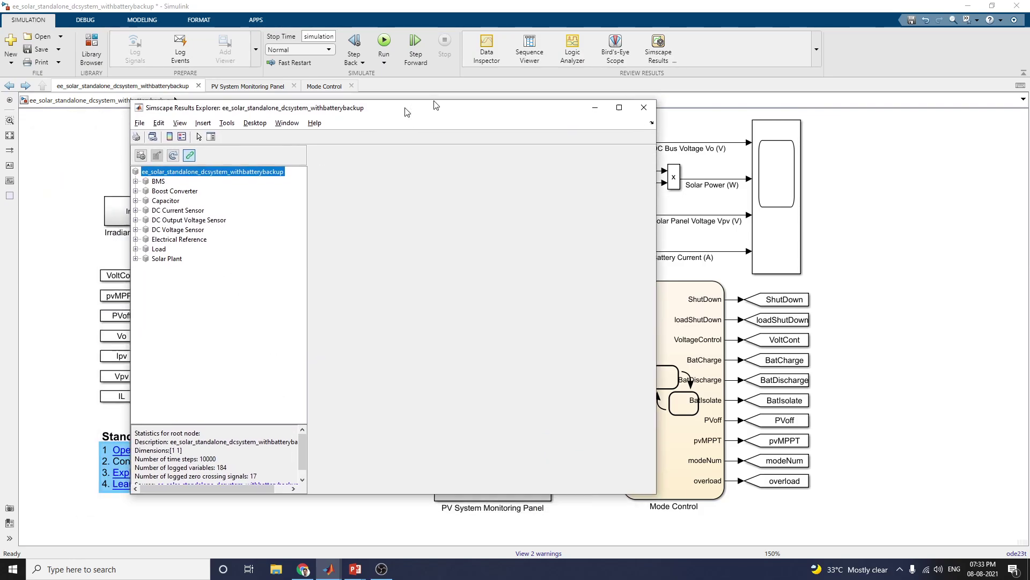
{"action": "left_click", "coordinate": [213, 158]}
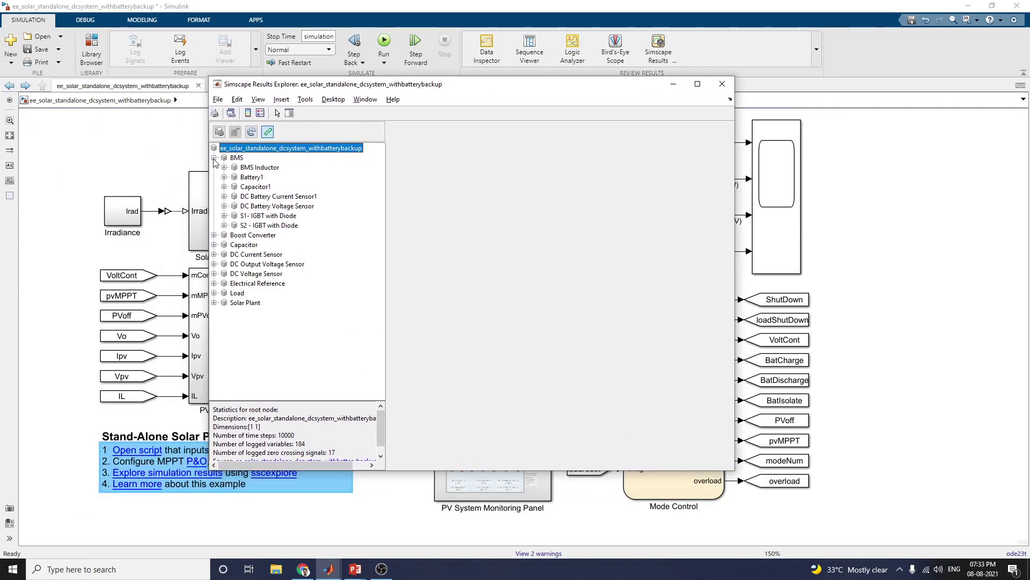
{"action": "left_click", "coordinate": [249, 168]}
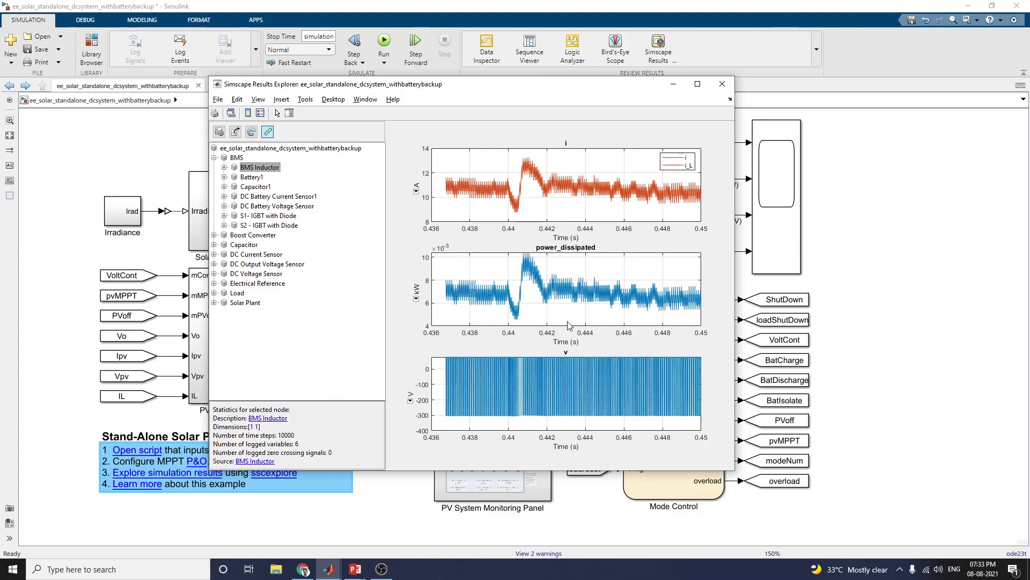
{"action": "left_click", "coordinate": [253, 178]}
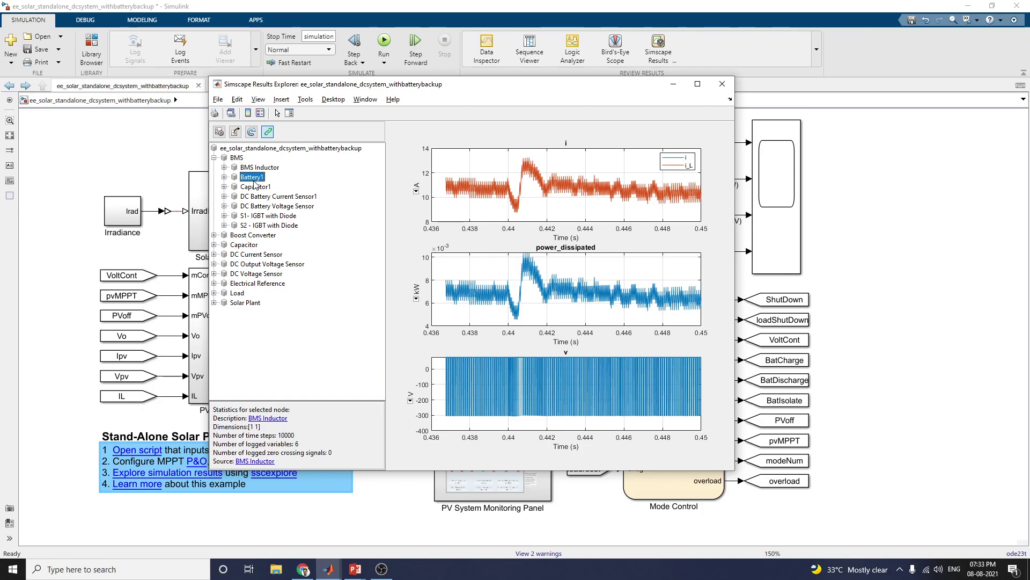
Step: Inspect the S1- IGBT with Diode parts, ending on the diode plots maximized
{"action": "left_click", "coordinate": [268, 216]}
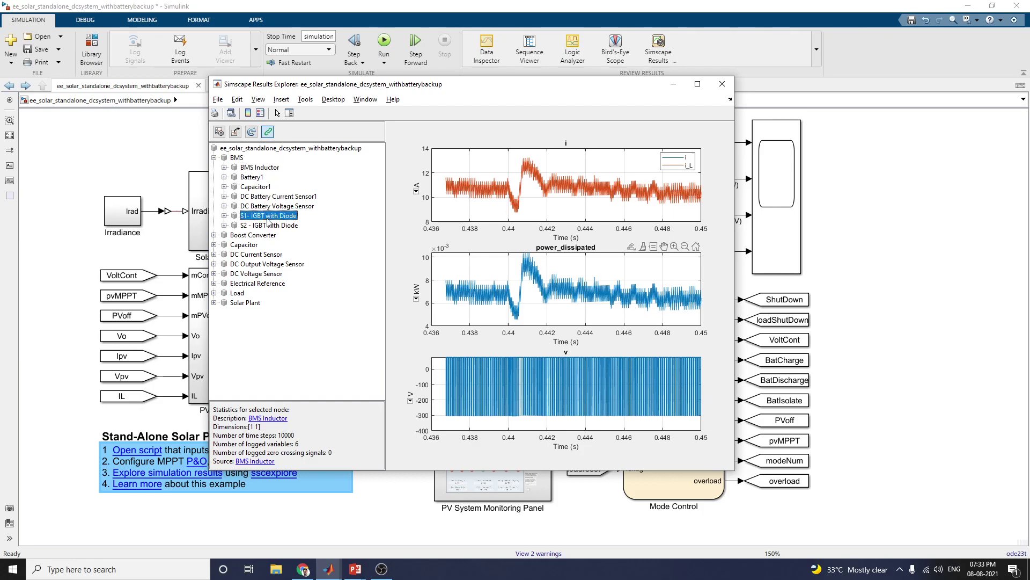
{"action": "left_click", "coordinate": [224, 216]}
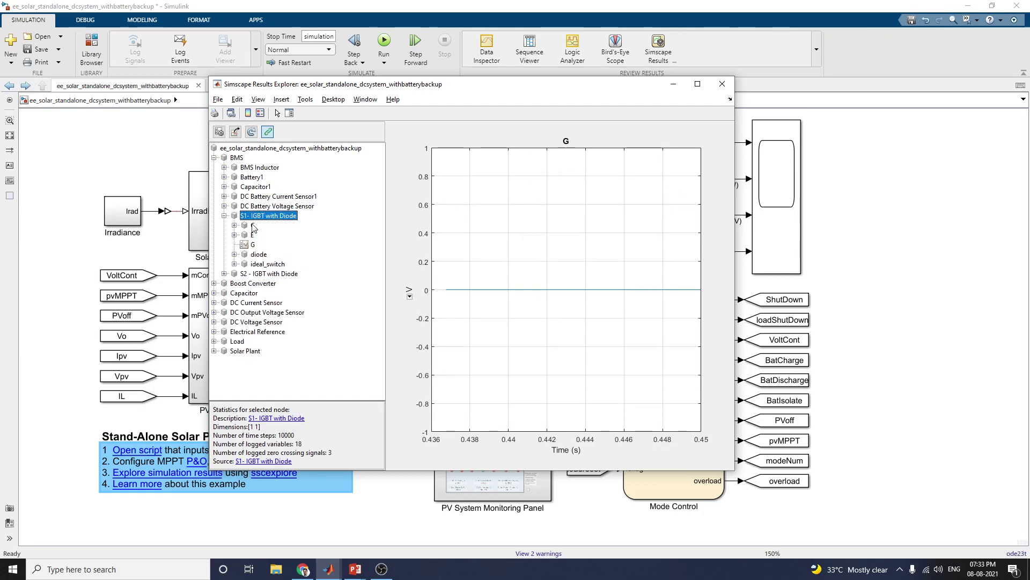
{"action": "left_click", "coordinate": [253, 225]}
{"action": "left_click", "coordinate": [256, 235]}
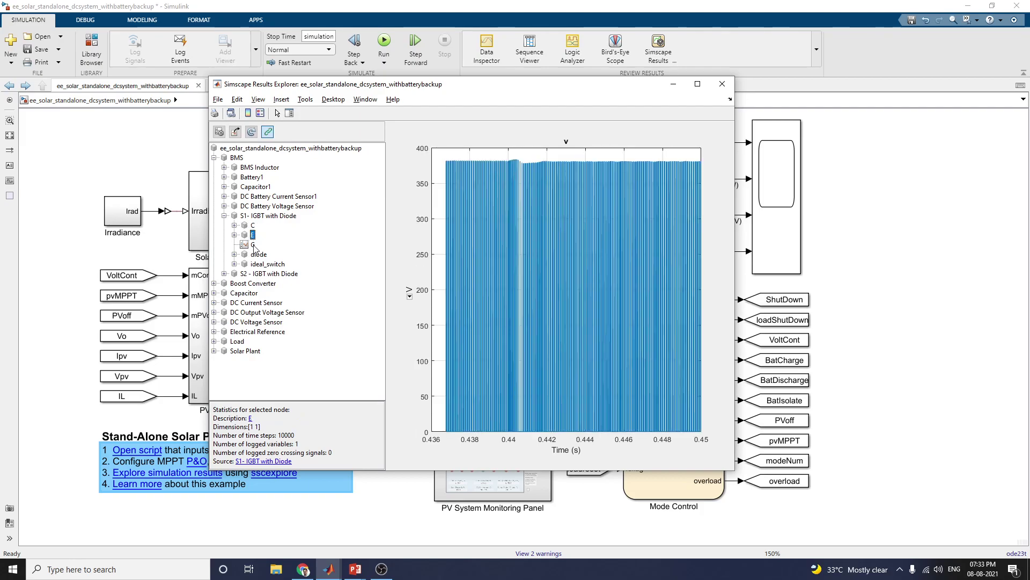
{"action": "left_click", "coordinate": [261, 255]}
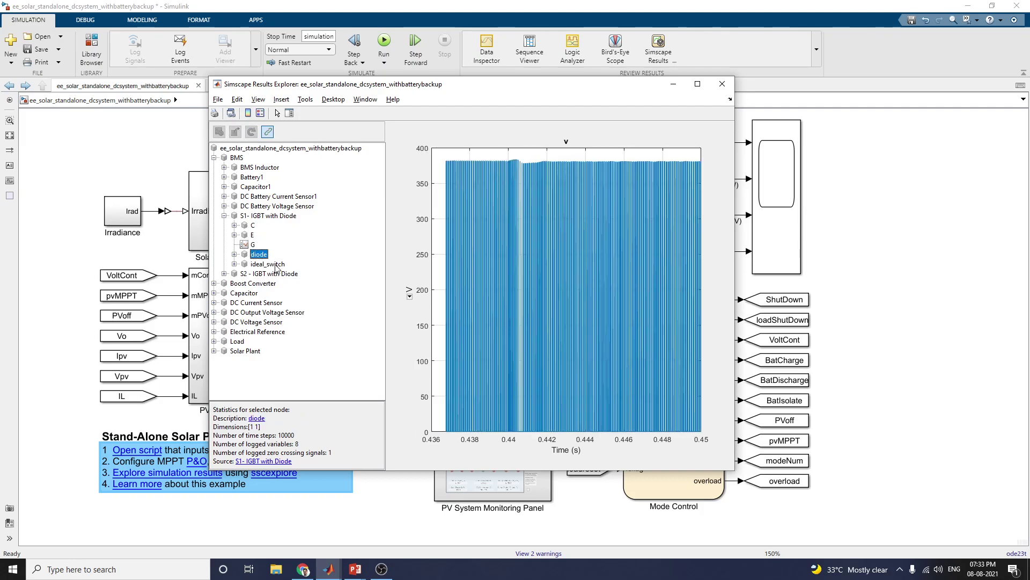
{"action": "left_click", "coordinate": [276, 266]}
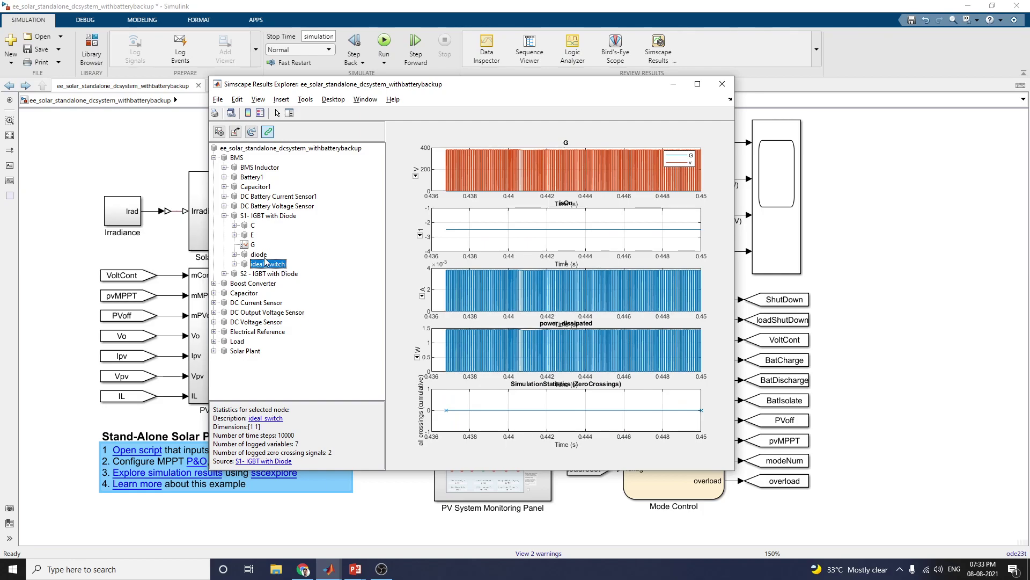
{"action": "left_click", "coordinate": [264, 258]}
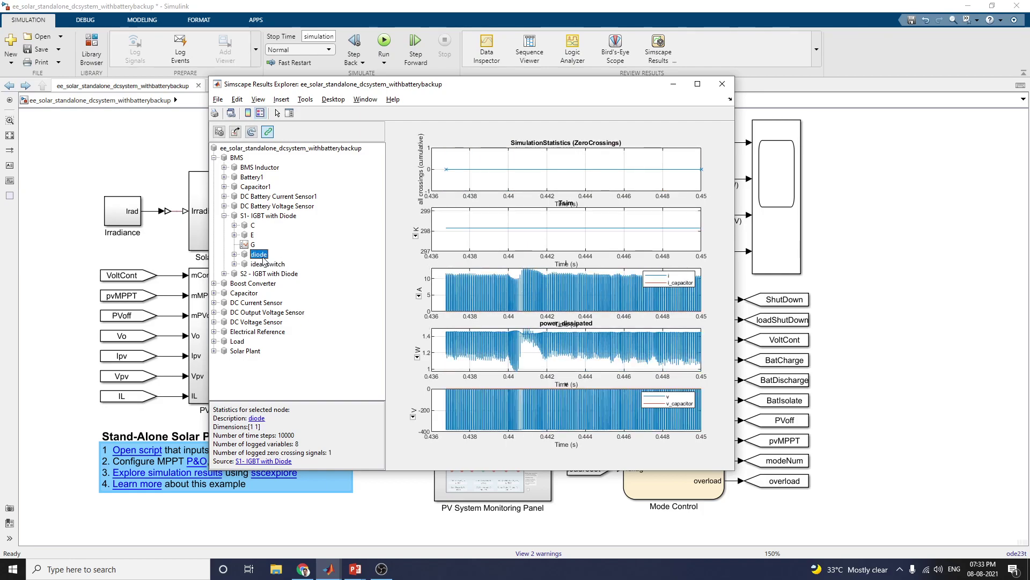
{"action": "left_click", "coordinate": [697, 83]}
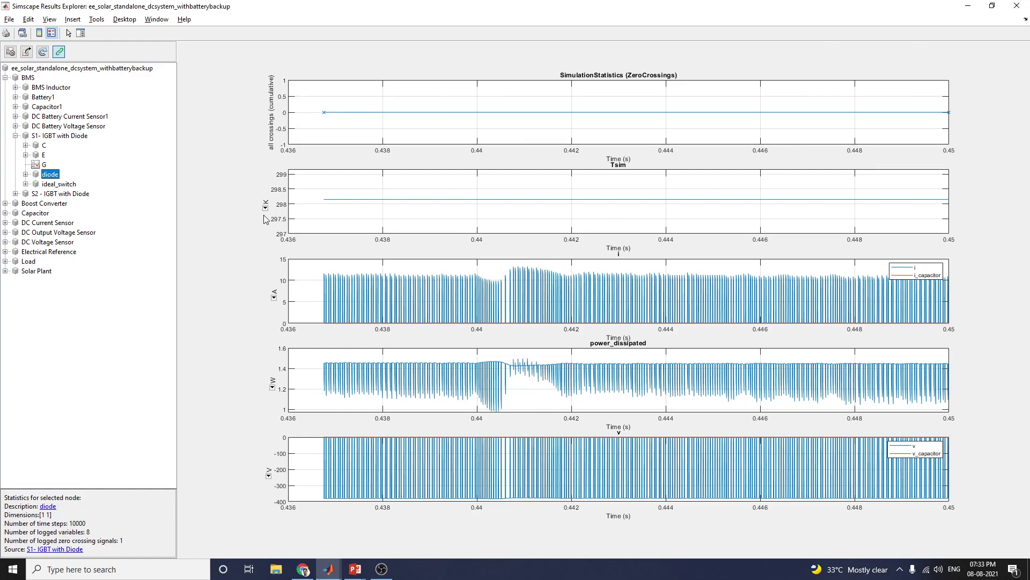
Step: Browse the Boost Converter DC Bus Capacitor and Load sensor, resistance and SPST Switch results
{"action": "left_click", "coordinate": [6, 203]}
{"action": "left_click", "coordinate": [43, 206]}
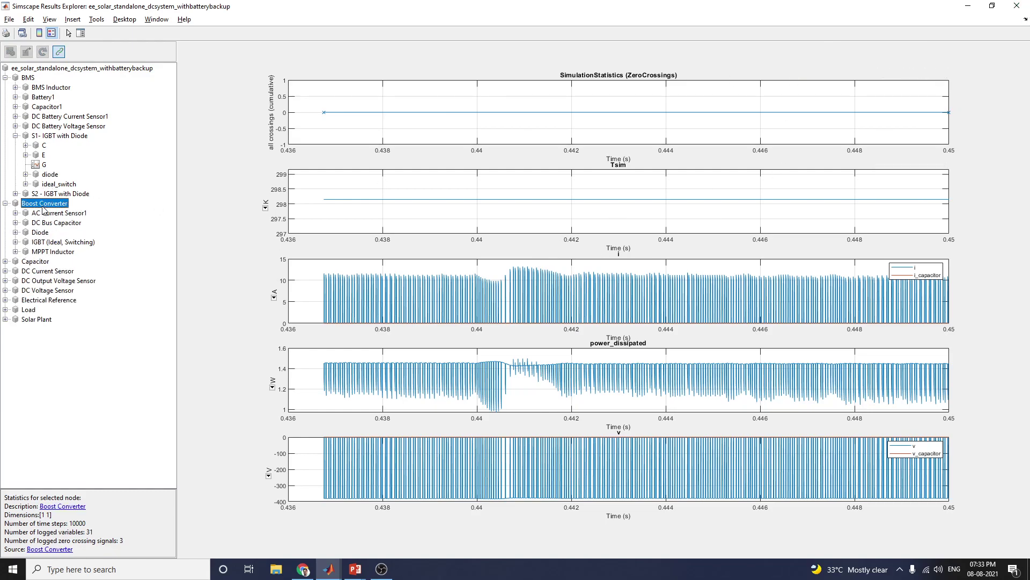
{"action": "left_click", "coordinate": [75, 225]}
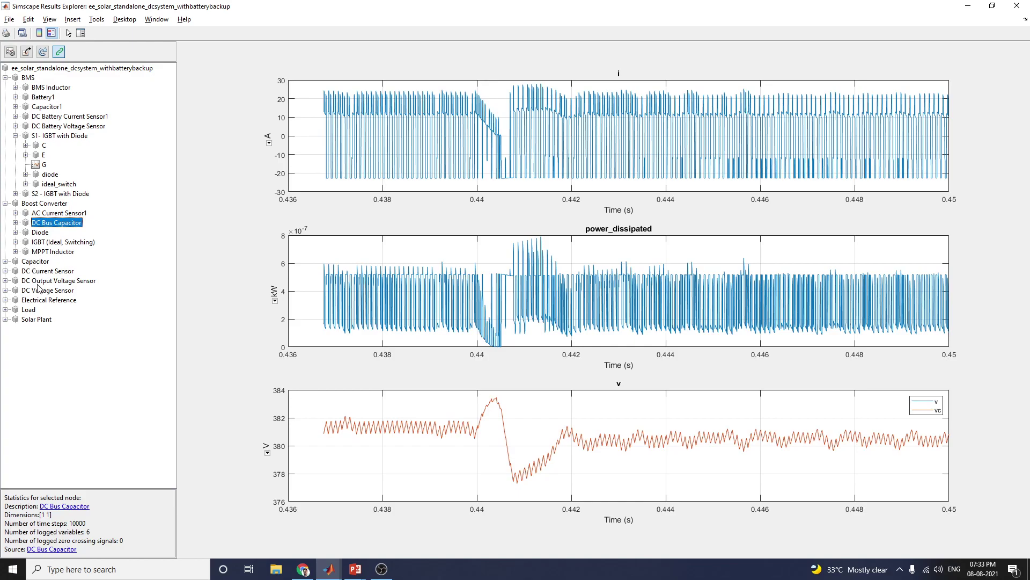
{"action": "left_click", "coordinate": [27, 311]}
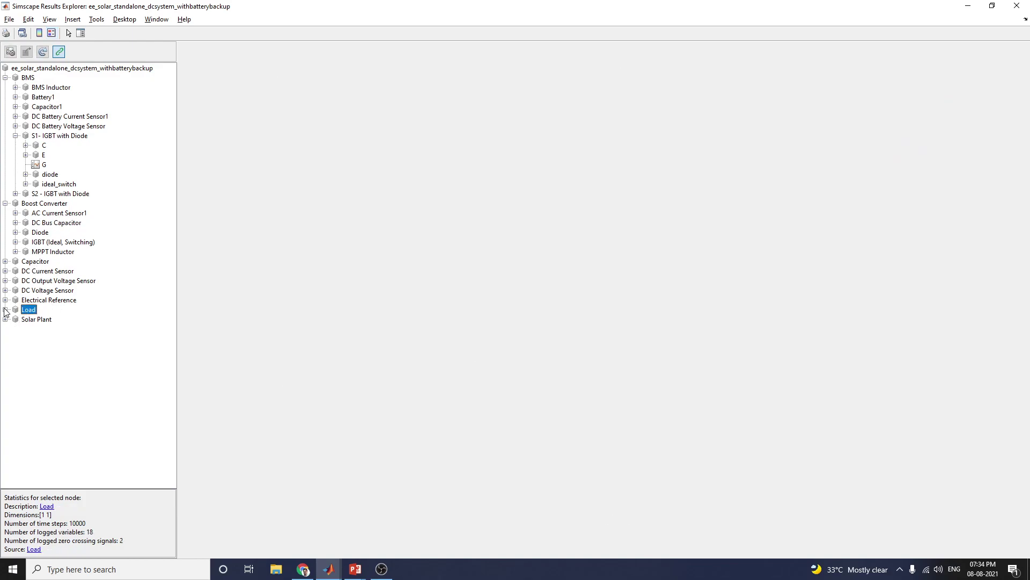
{"action": "left_click", "coordinate": [5, 310]}
{"action": "left_click", "coordinate": [56, 320]}
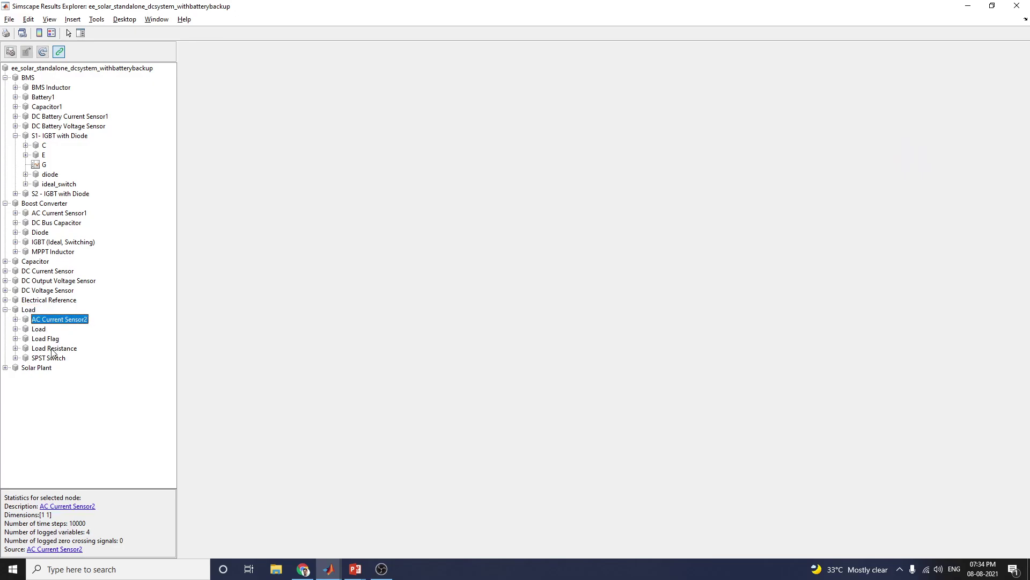
{"action": "left_click", "coordinate": [53, 350]}
{"action": "left_click", "coordinate": [58, 360]}
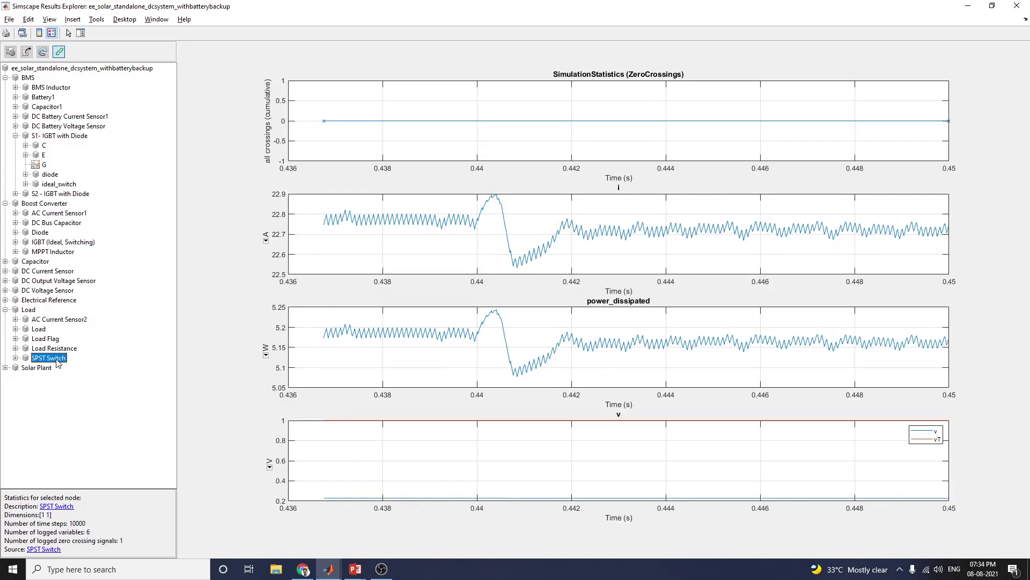
Step: Plot the Solar Plant's Irradiance signal and the Solar Panel current-controlled current source
{"action": "left_click", "coordinate": [4, 370]}
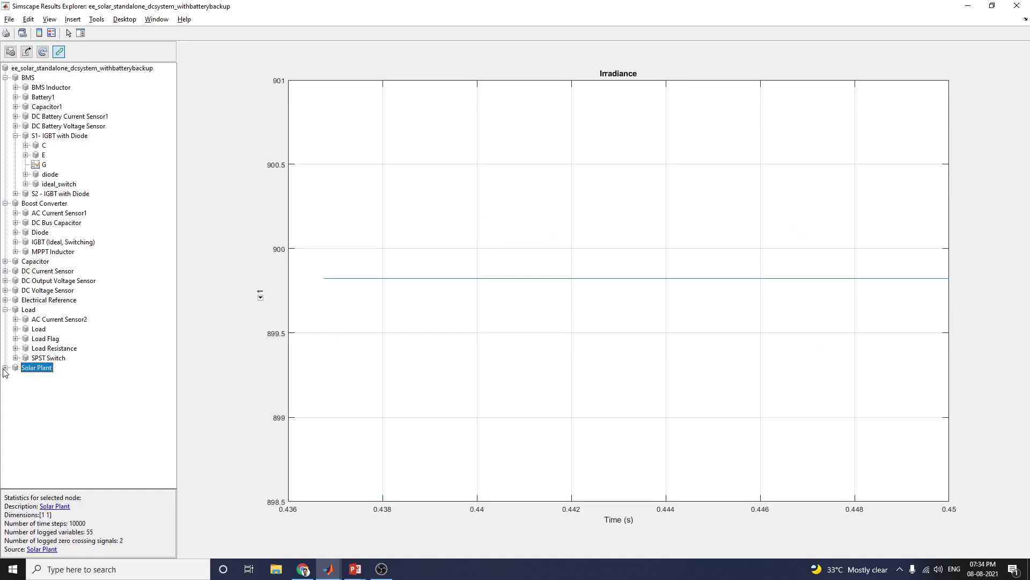
{"action": "left_click", "coordinate": [5, 368]}
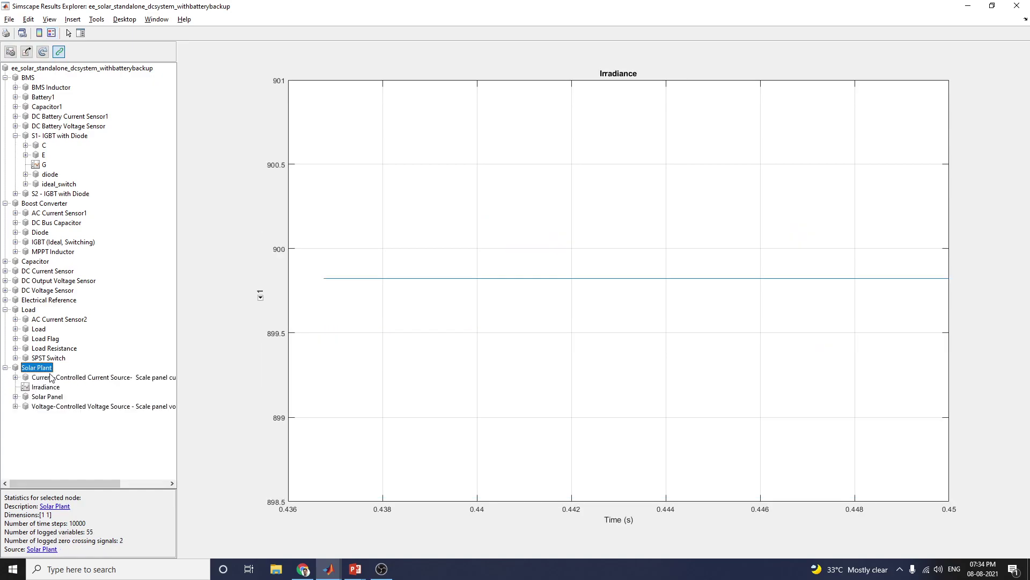
{"action": "left_click", "coordinate": [66, 378]}
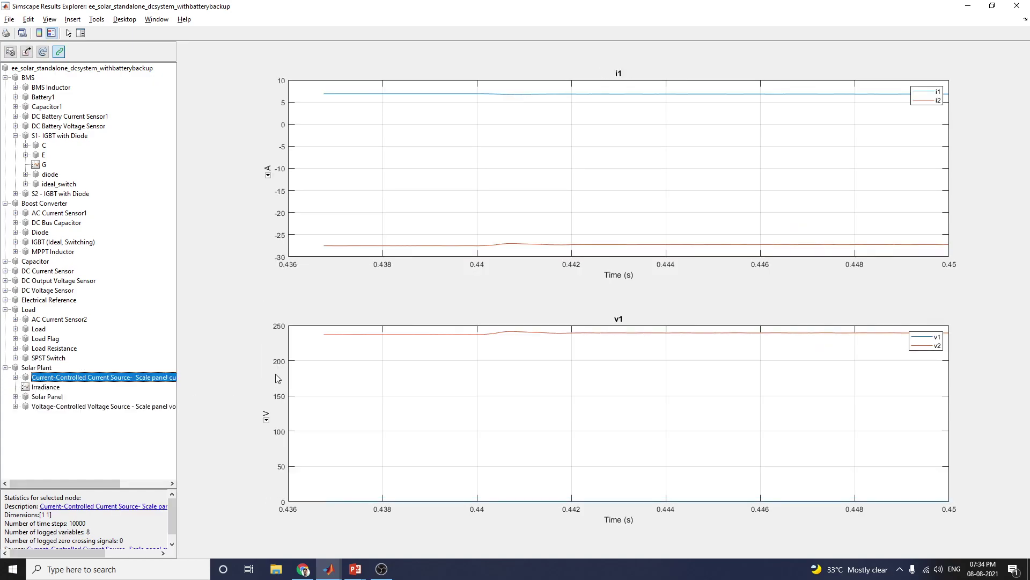
{"action": "left_click", "coordinate": [38, 388]}
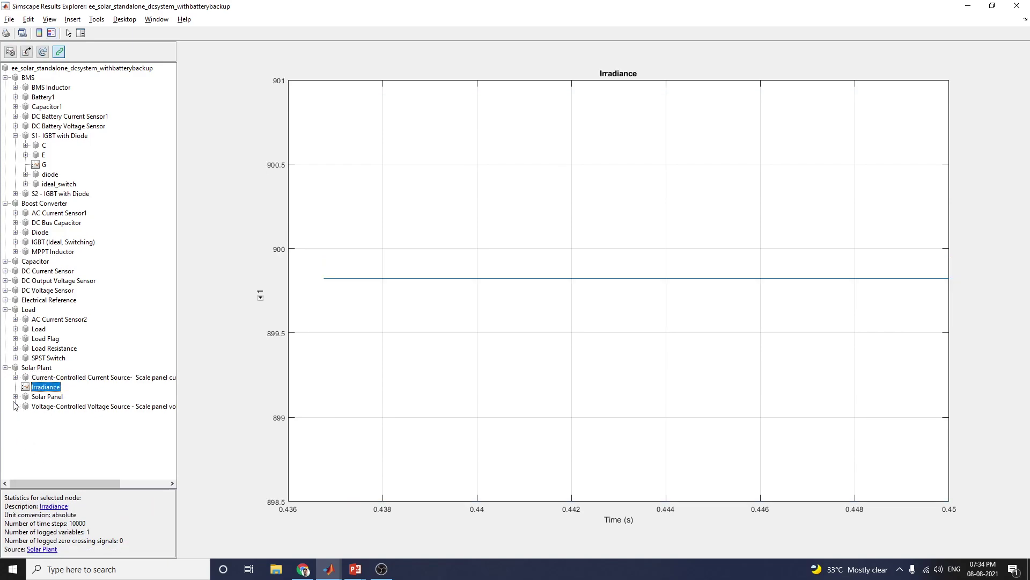
{"action": "left_click", "coordinate": [16, 397]}
{"action": "left_click", "coordinate": [92, 406]}
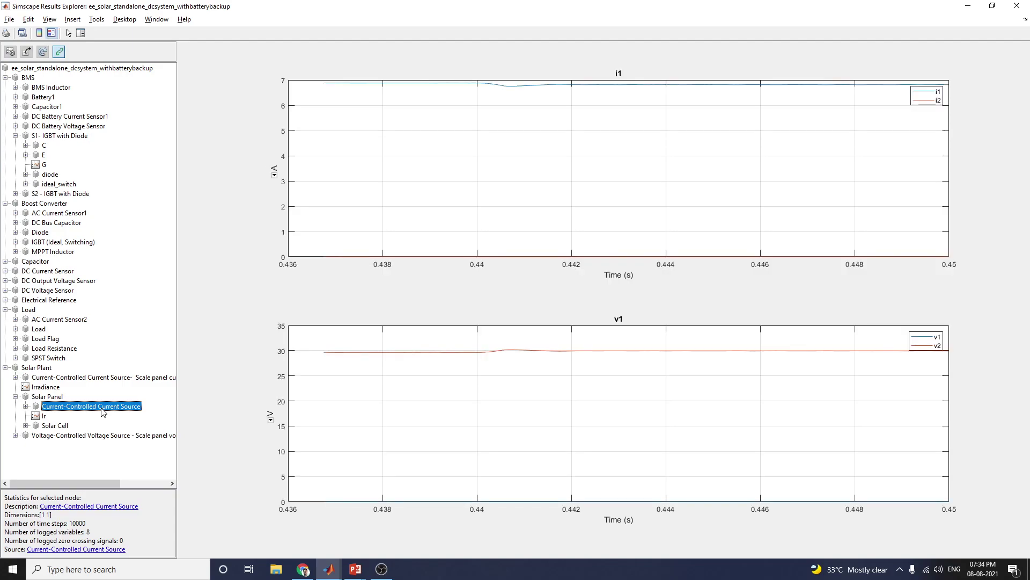
Step: Plot the Solar Cell's diode1 signals, then close Results Explorer to return to the model
{"action": "left_click", "coordinate": [93, 435]}
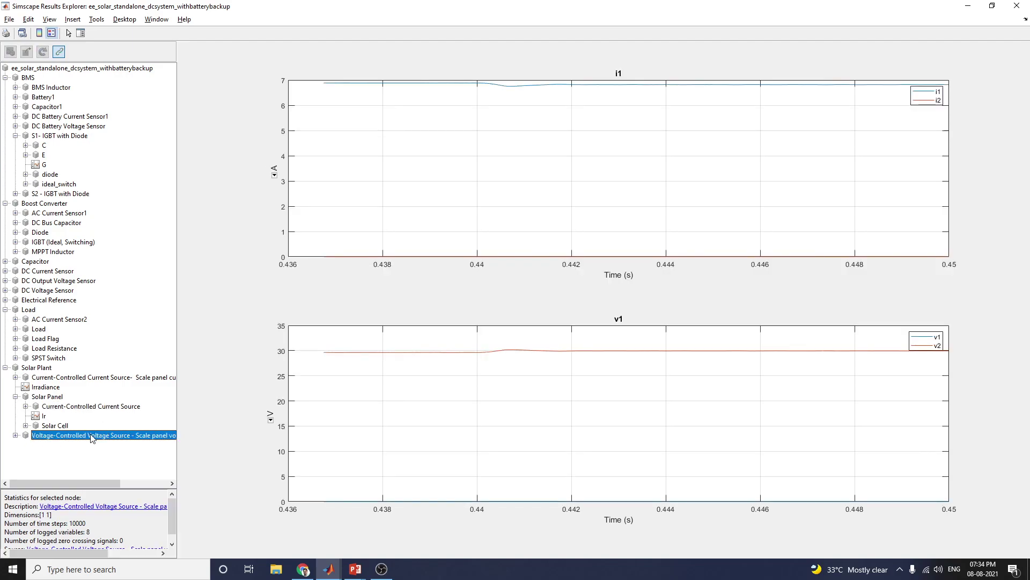
{"action": "left_click", "coordinate": [41, 425]}
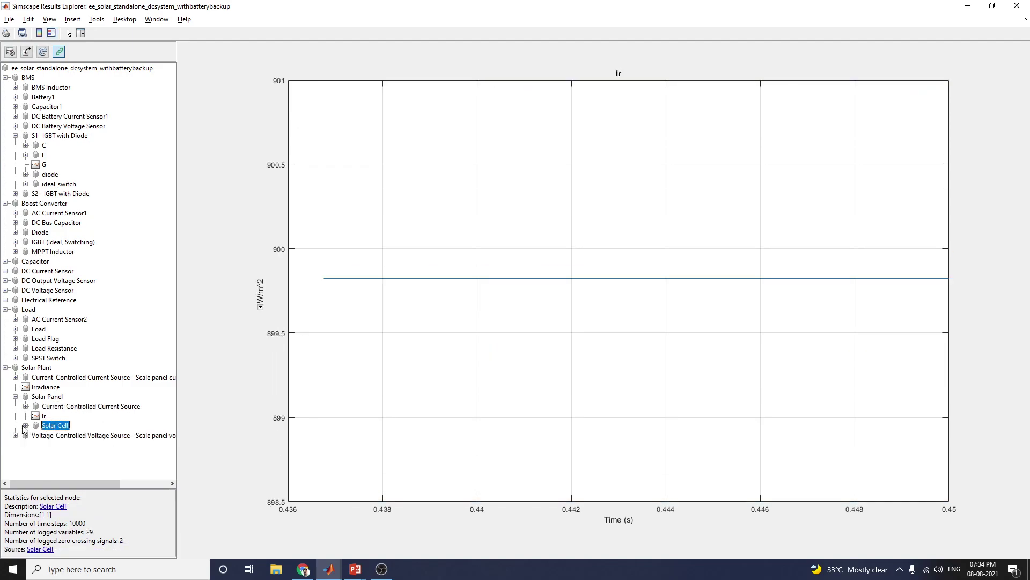
{"action": "left_click", "coordinate": [26, 425]}
{"action": "left_click", "coordinate": [64, 436]}
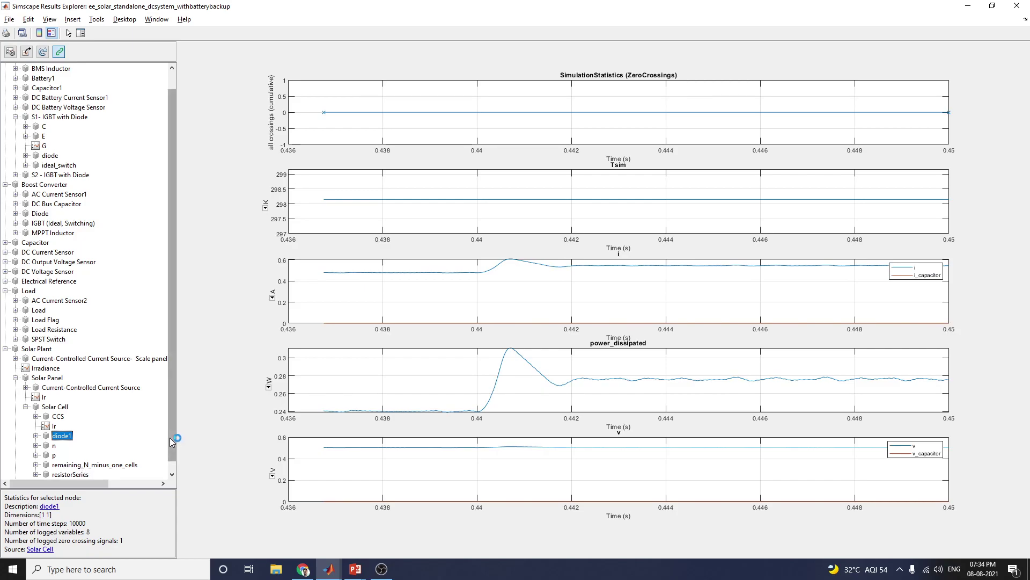
{"action": "left_click", "coordinate": [172, 473]}
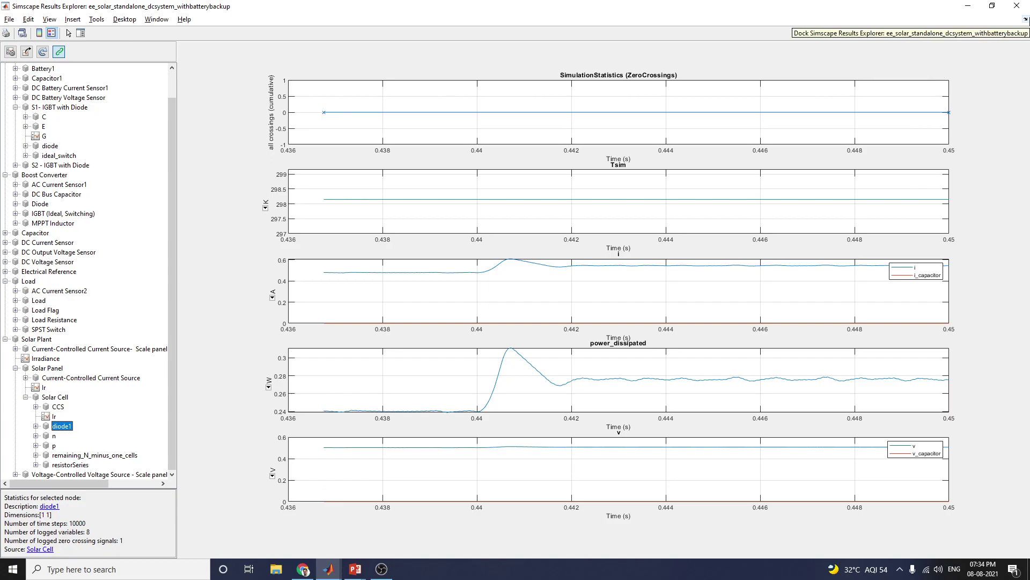
{"action": "left_click", "coordinate": [1017, 5]}
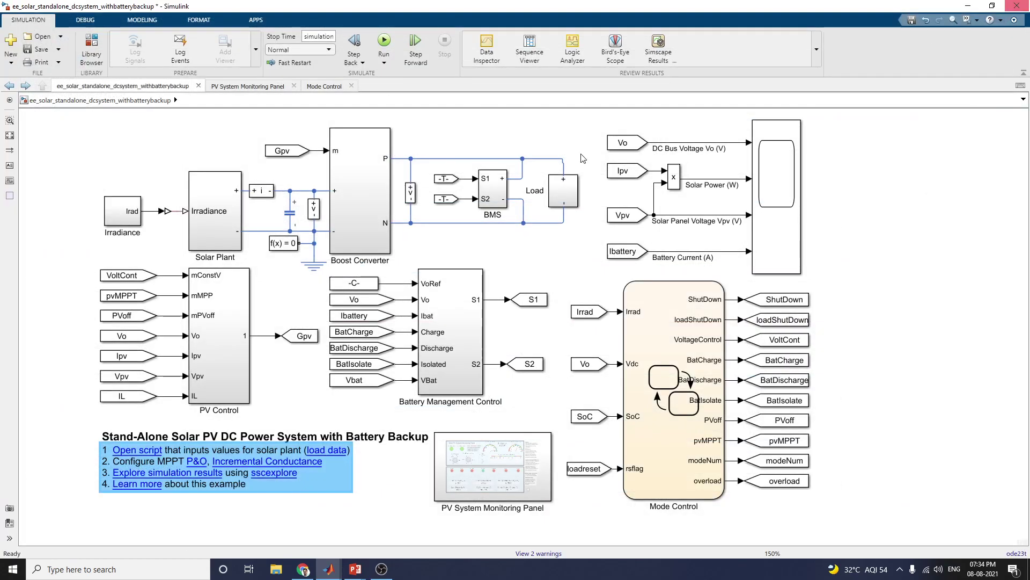
Step: Open ee_solar_standalone_dcsystem_withbatterybackup_data.mlx from the annotation's Open script link
{"action": "left_click", "coordinate": [228, 508]}
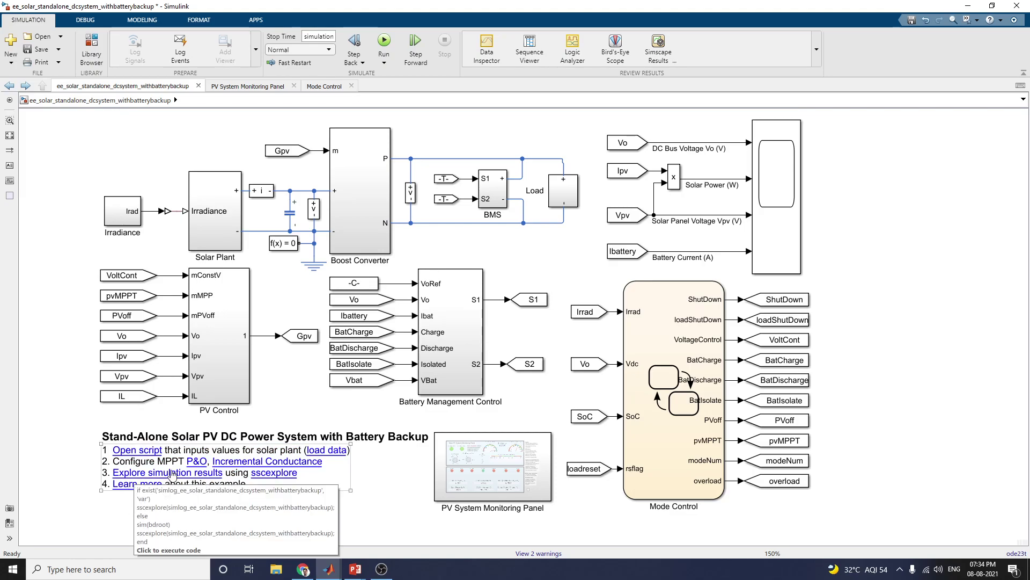
{"action": "left_click", "coordinate": [153, 454]}
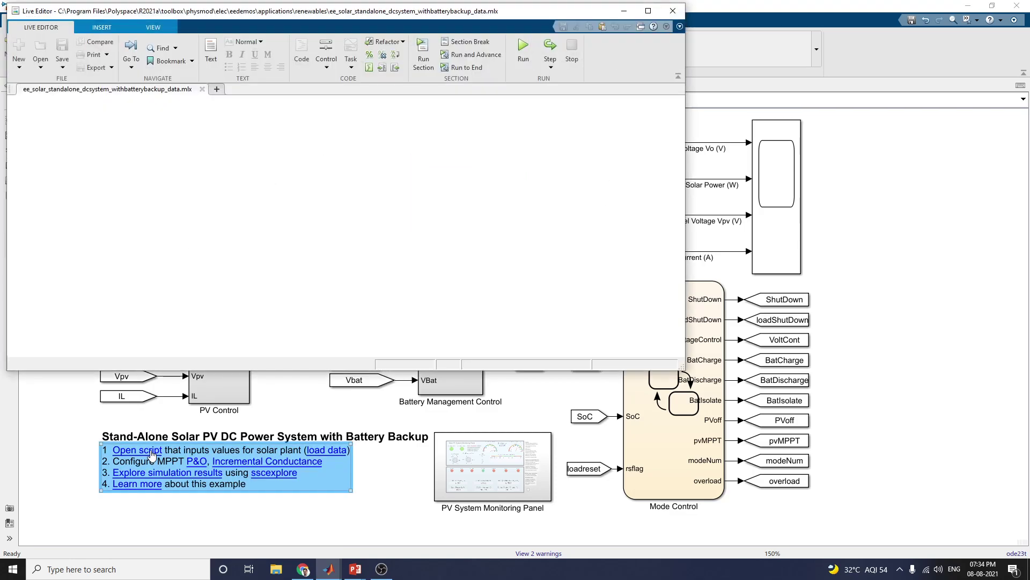
Step: Maximize the Live Editor and read down to MPPT = 1 (Incremental Conductance)
{"action": "left_click", "coordinate": [649, 11]}
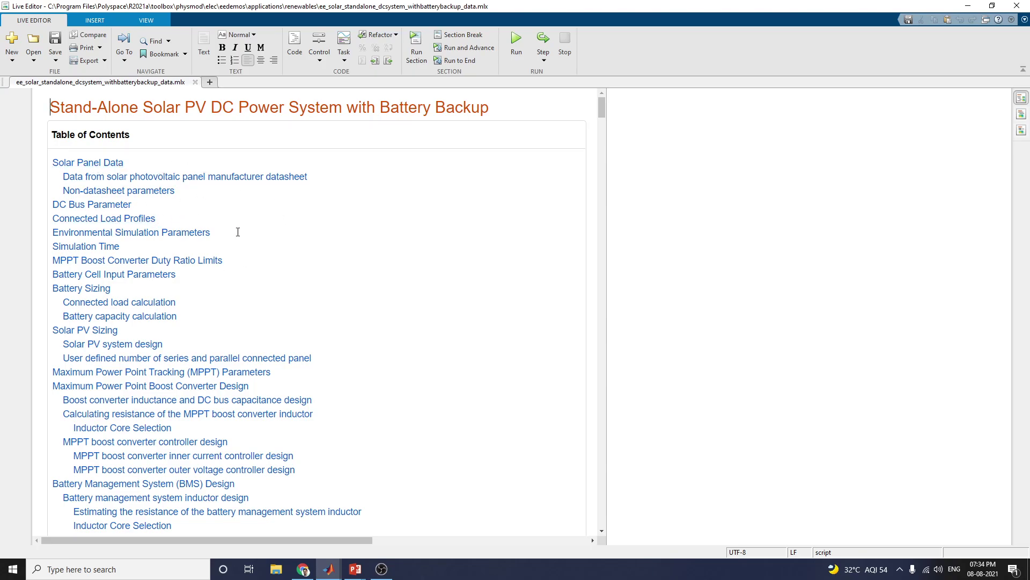
{"action": "scroll", "coordinate": [237, 232], "scroll_direction": "down", "scroll_amount": 20}
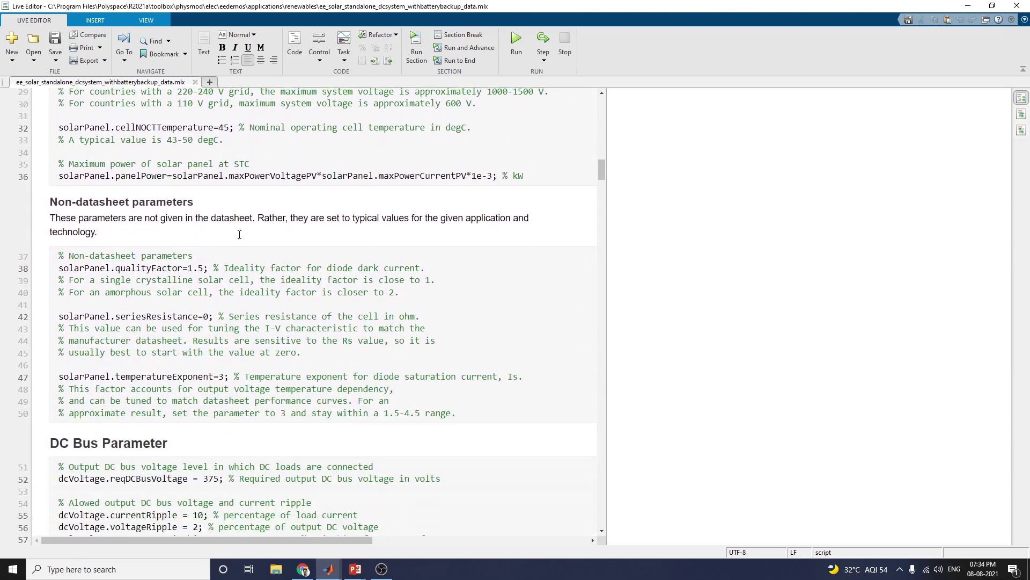
{"action": "scroll", "coordinate": [240, 234], "scroll_direction": "down", "scroll_amount": 20}
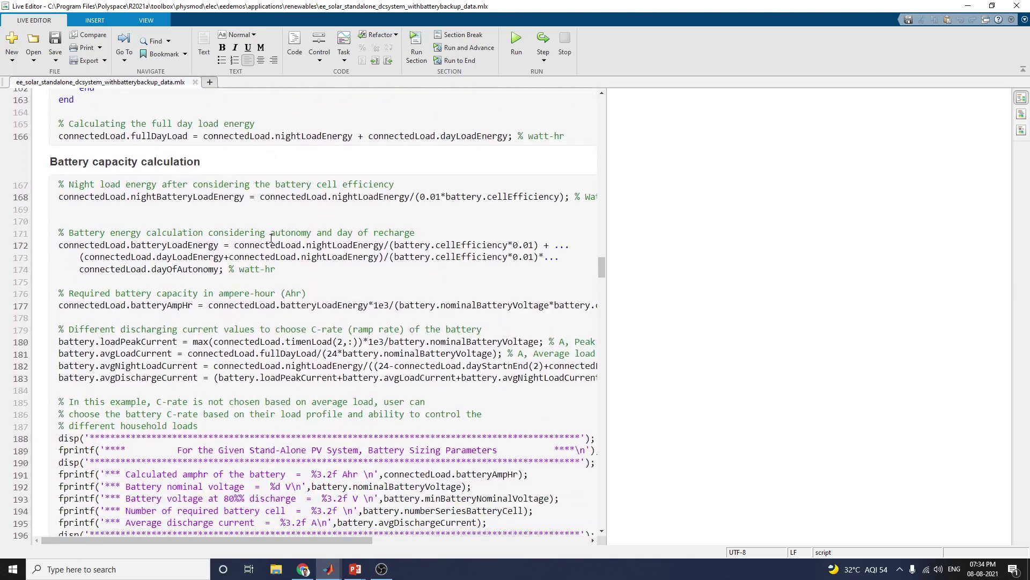
{"action": "scroll", "coordinate": [272, 238], "scroll_direction": "down", "scroll_amount": 15}
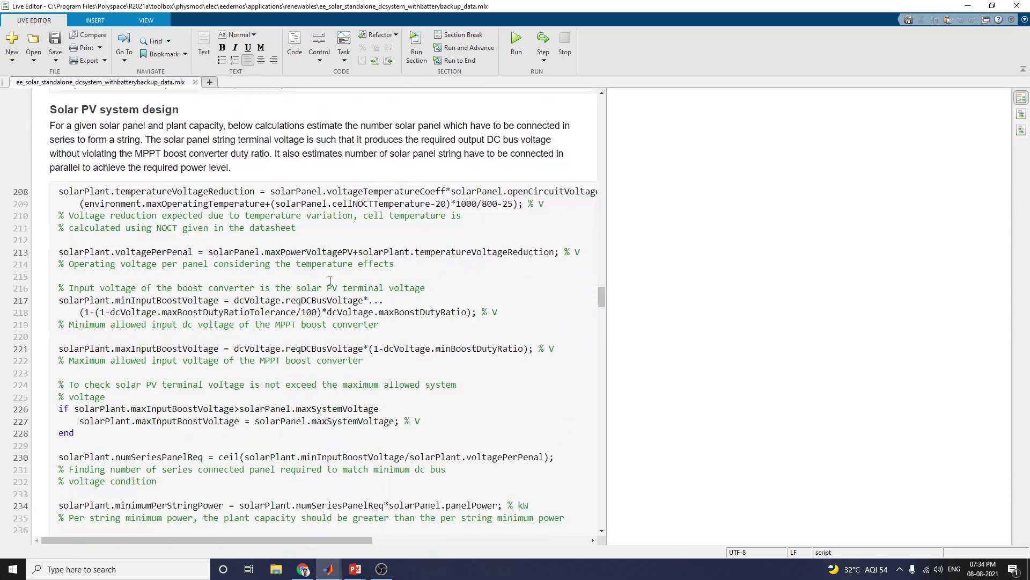
{"action": "scroll", "coordinate": [331, 281], "scroll_direction": "down", "scroll_amount": 20}
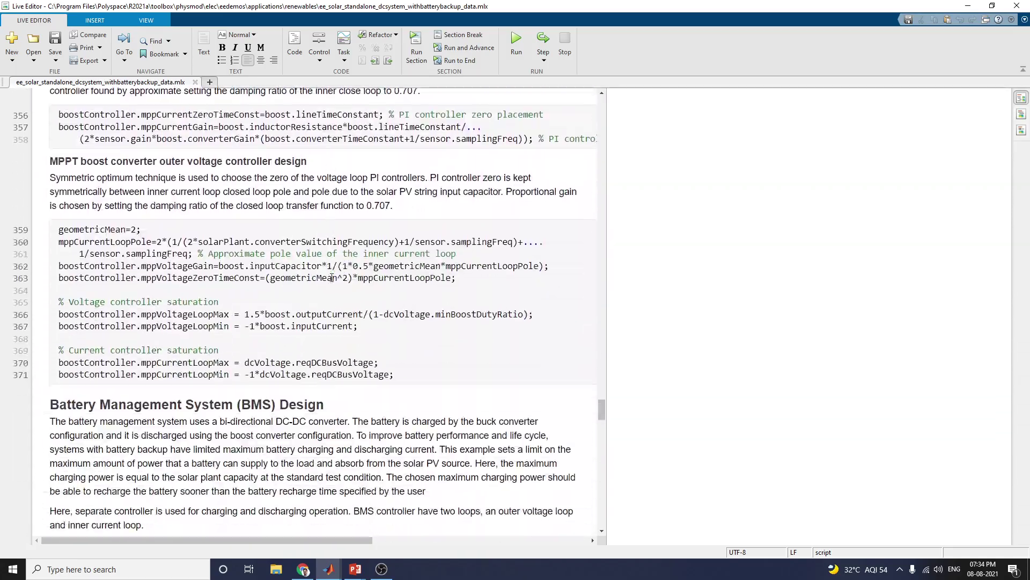
{"action": "scroll", "coordinate": [333, 276], "scroll_direction": "down", "scroll_amount": 20}
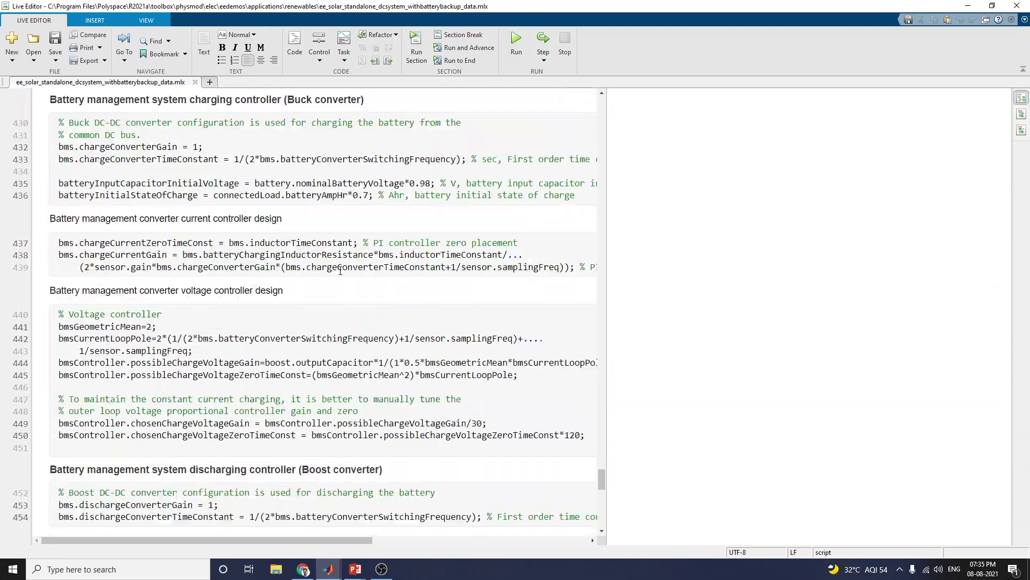
{"action": "scroll", "coordinate": [339, 271], "scroll_direction": "down", "scroll_amount": 15}
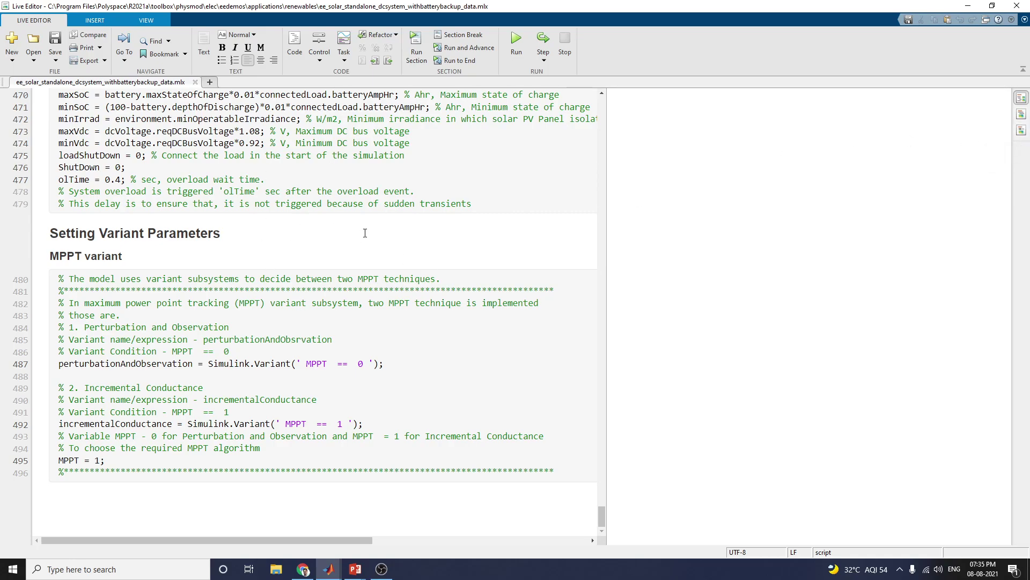
Step: Open Save As for the data script and review file types, keeping MATLAB Live Code (*.mlx)
{"action": "left_click", "coordinate": [55, 63]}
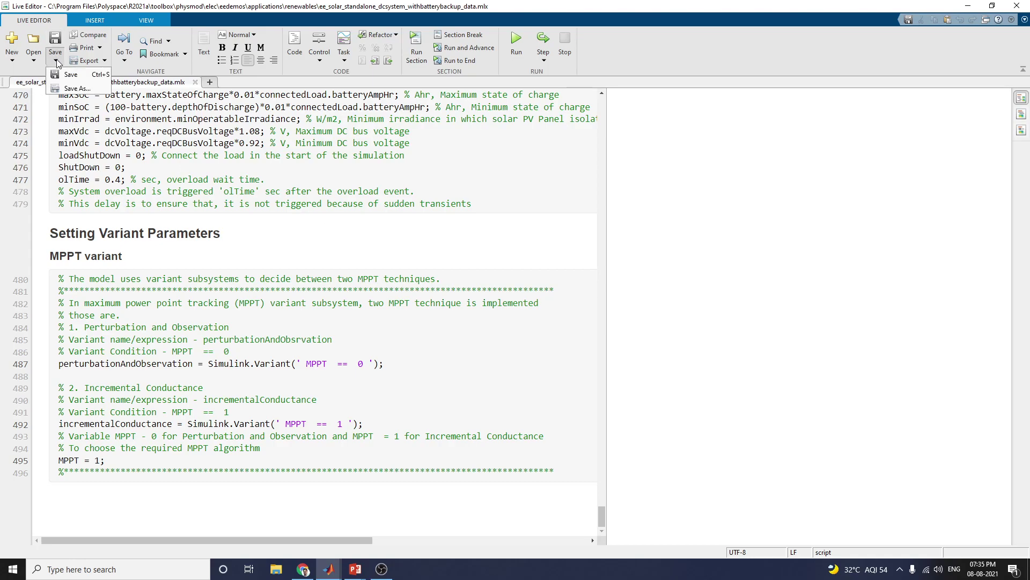
{"action": "left_click", "coordinate": [75, 92]}
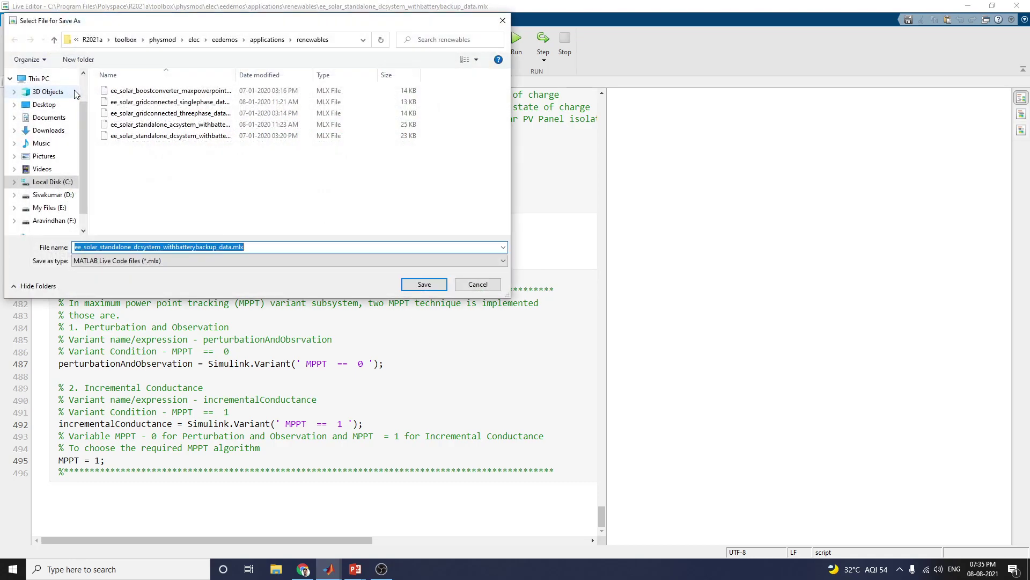
{"action": "left_click", "coordinate": [338, 259]}
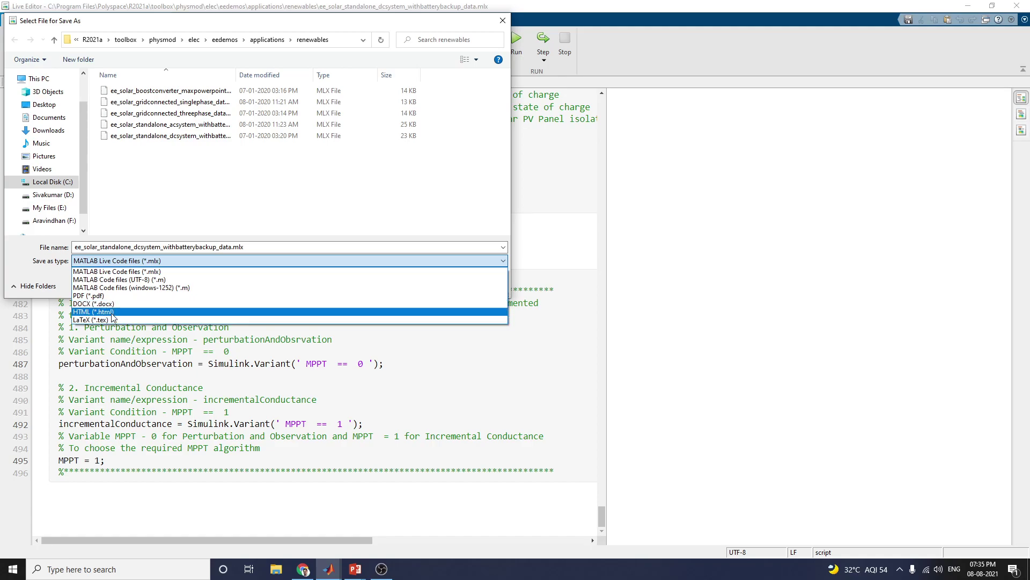
{"action": "left_click", "coordinate": [505, 21]}
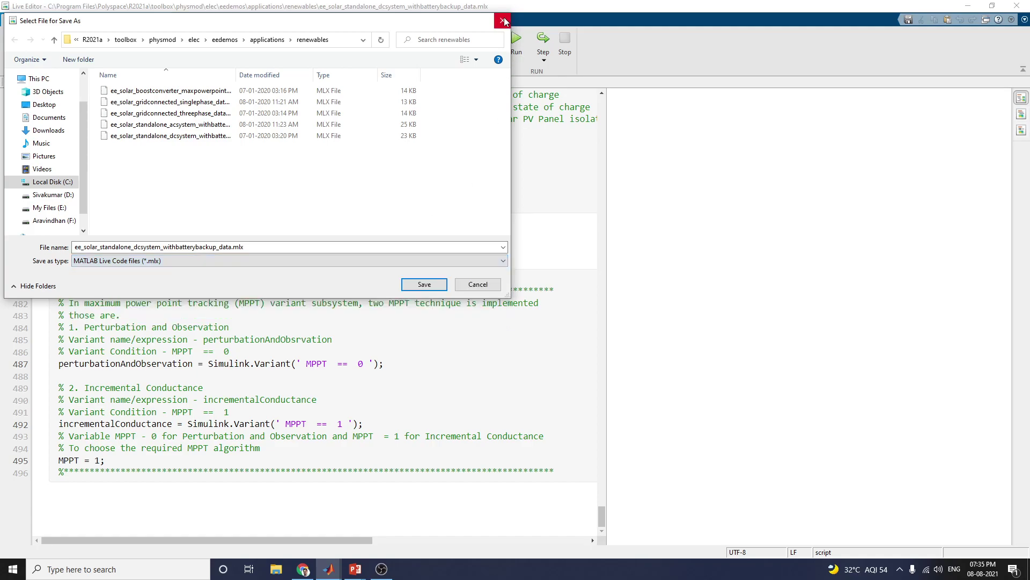
Step: Cancel the Save As dialog and scroll back to the script's title and table of contents
{"action": "left_click", "coordinate": [477, 284]}
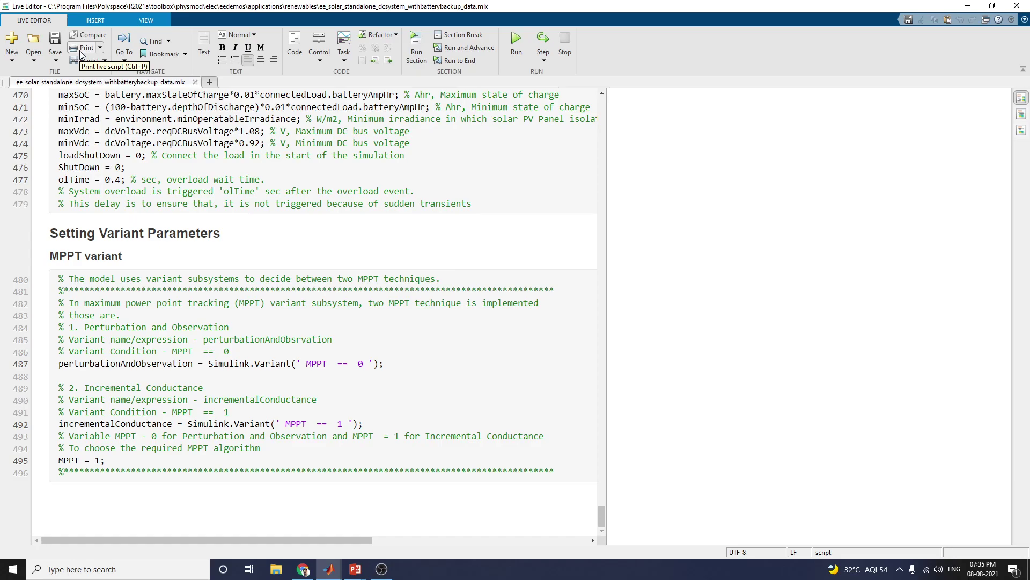
{"action": "scroll", "coordinate": [315, 459], "scroll_direction": "up", "scroll_amount": 3}
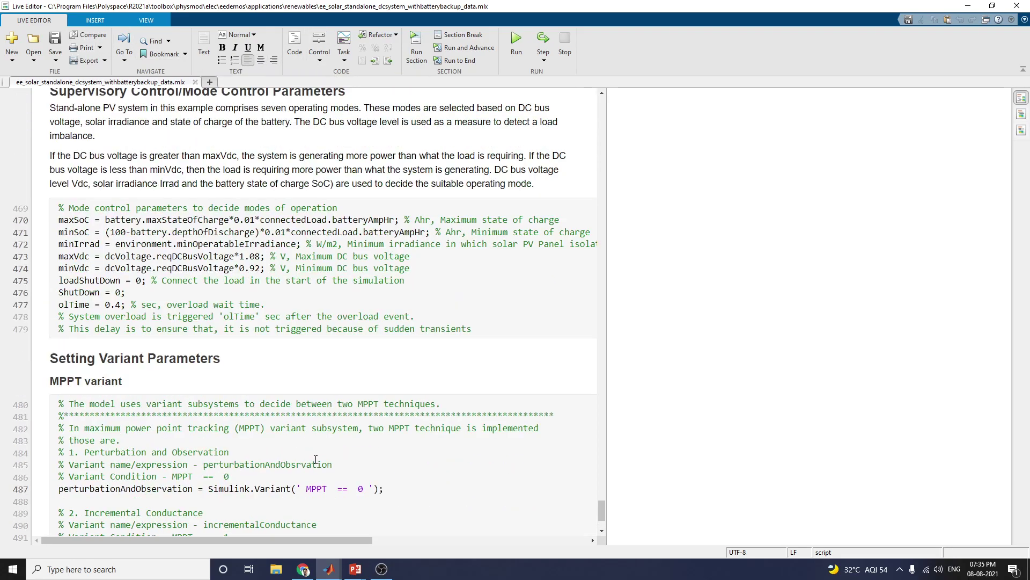
{"action": "scroll", "coordinate": [316, 459], "scroll_direction": "up", "scroll_amount": 20}
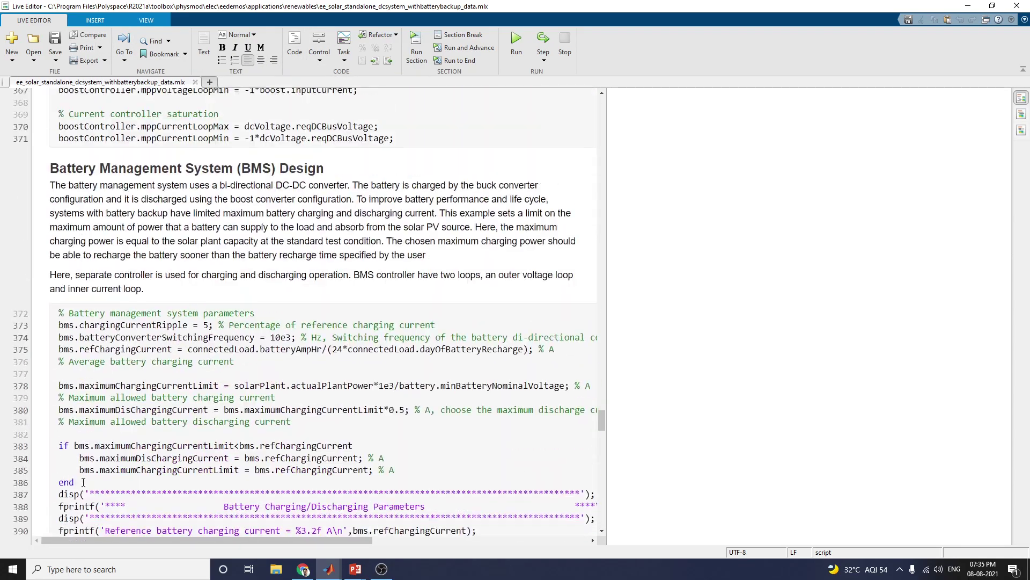
{"action": "scroll", "coordinate": [83, 482], "scroll_direction": "up", "scroll_amount": 20}
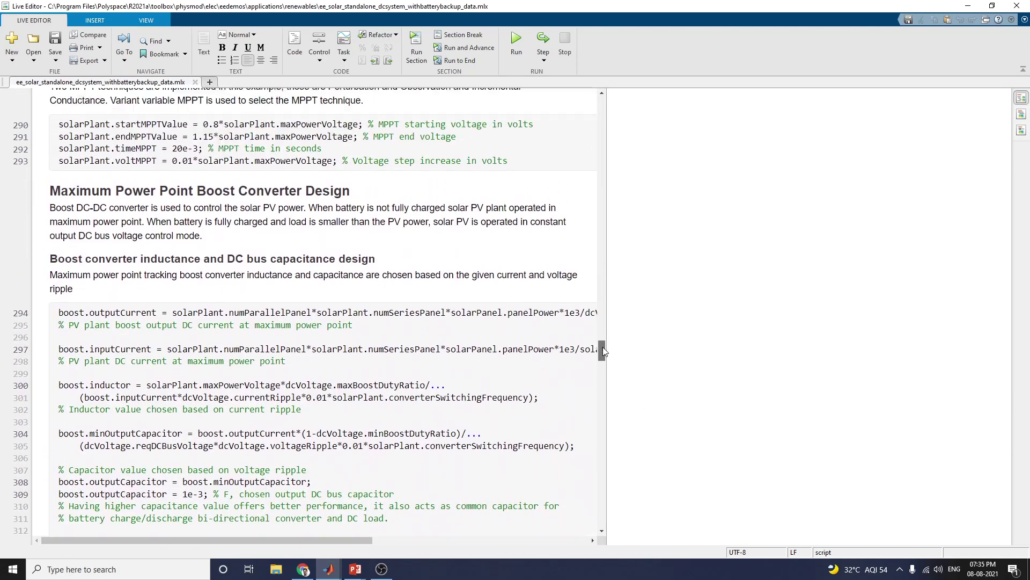
{"action": "left_click_drag", "start_coordinate": [603, 350], "coordinate": [612, 96]}
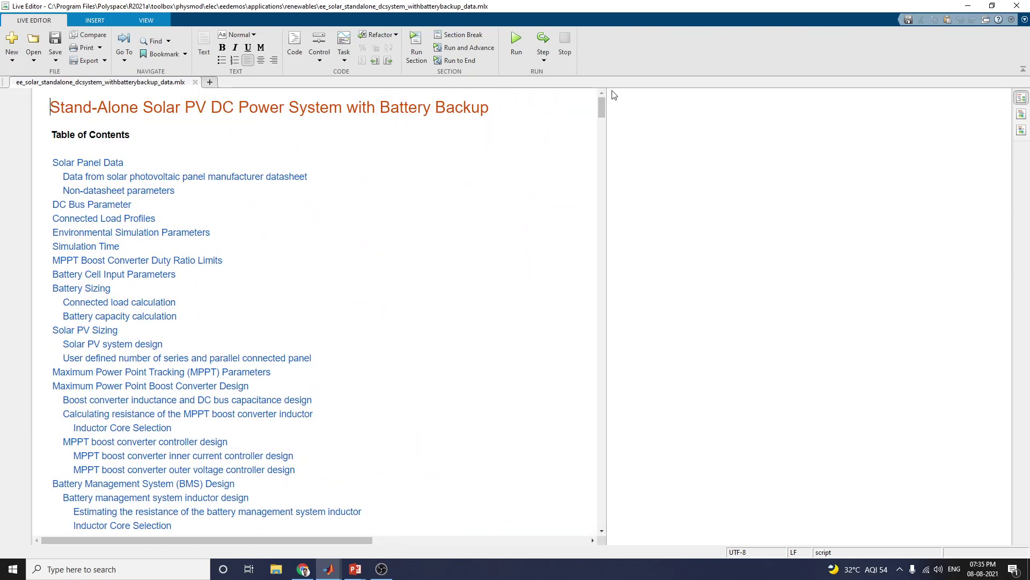